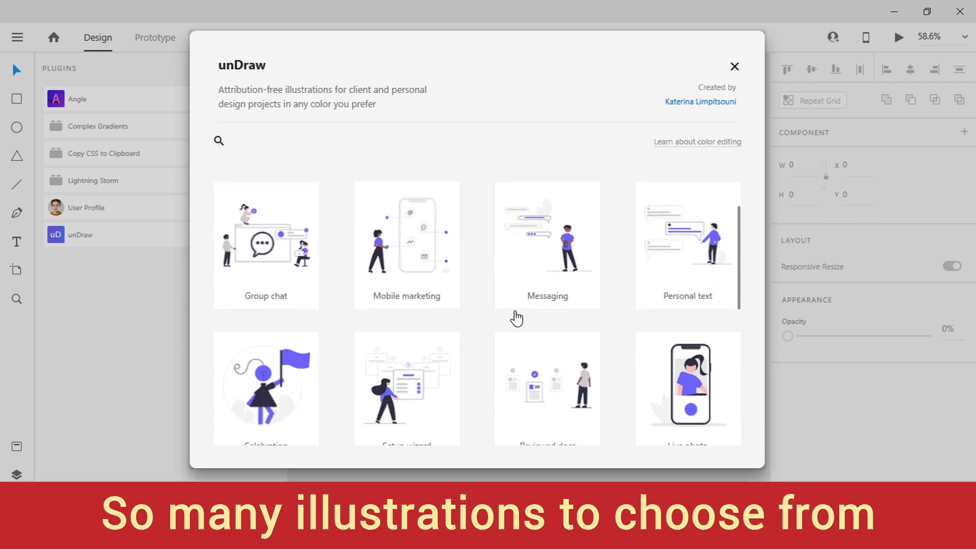
# - Search the unDraw illustrations for "search" and load the Web search illustration onto the clipboard
pyautogui.scroll(-12, 513, 320)
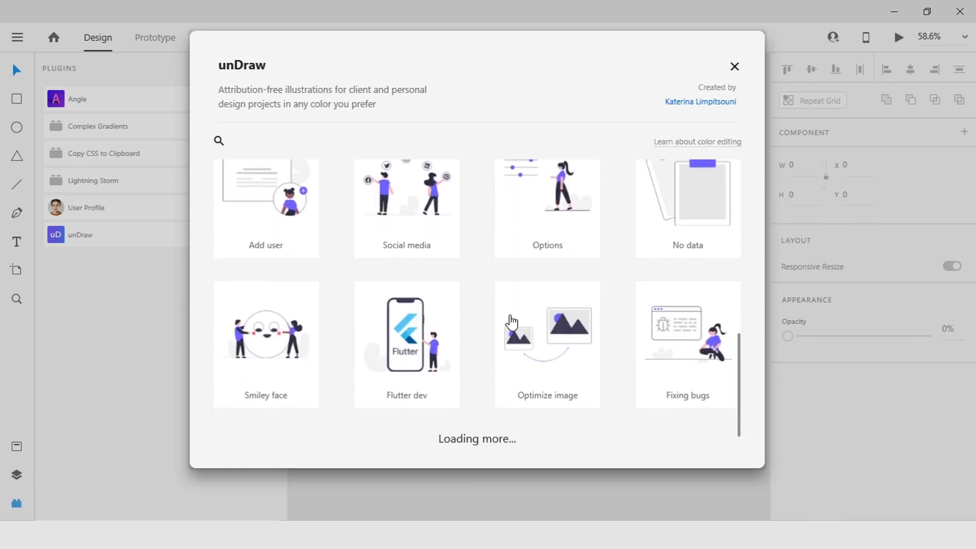
pyautogui.scroll(-6, 508, 321)
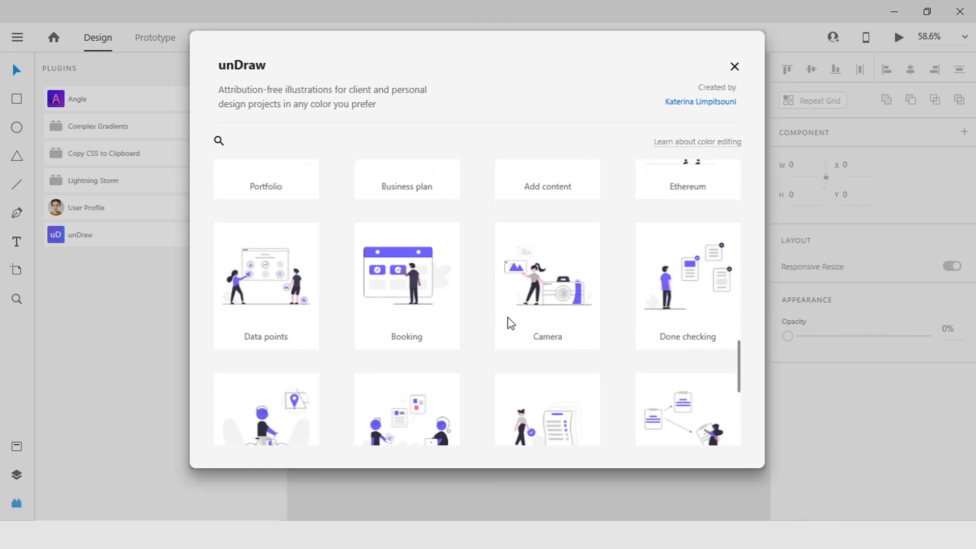
pyautogui.click(218, 142)
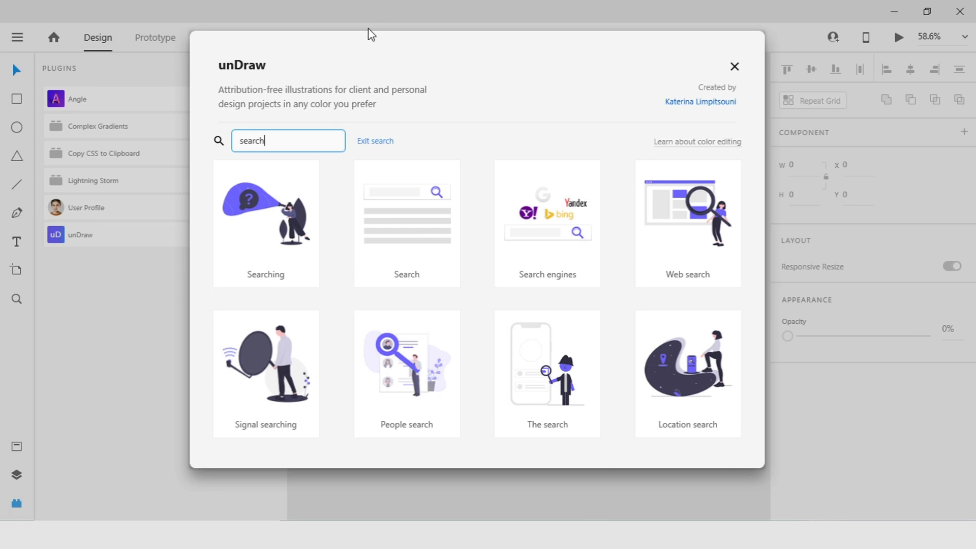
pyautogui.scroll(-3, 499, 310)
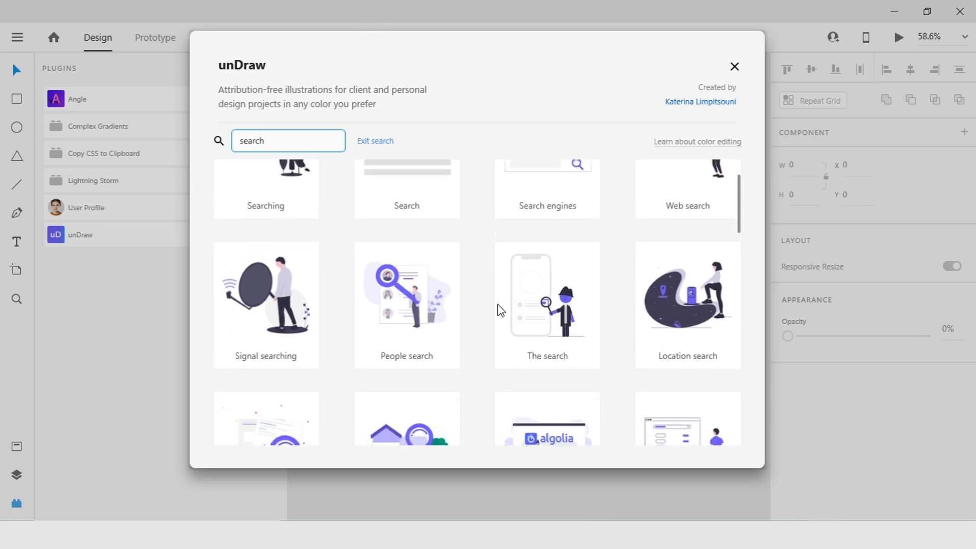
pyautogui.scroll(3, 498, 310)
pyautogui.click(701, 214)
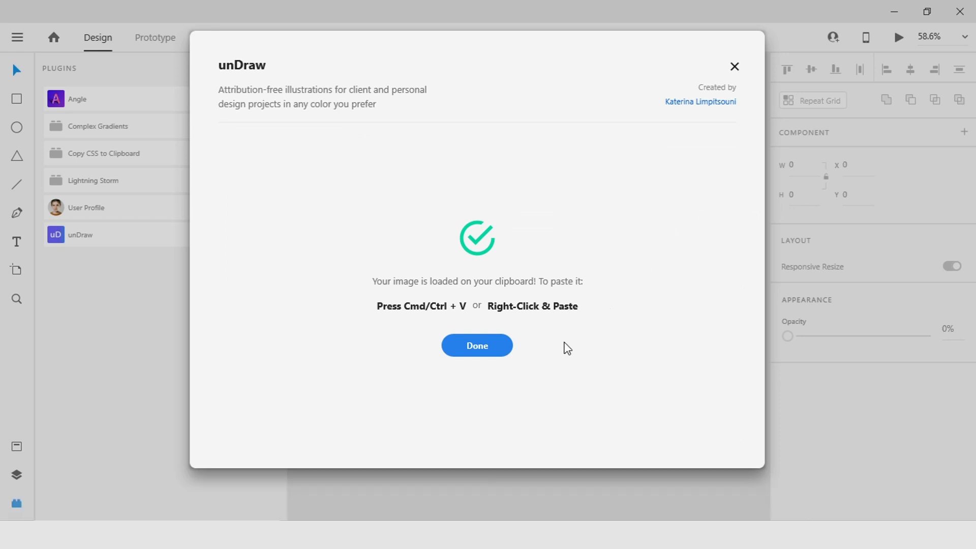
pyautogui.click(493, 353)
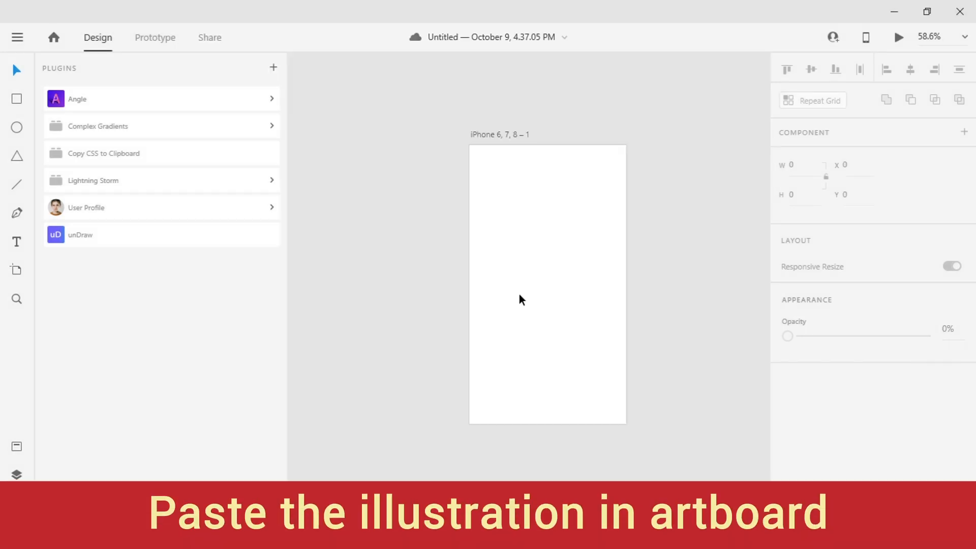
# - Paste the illustration onto the iPhone artboard and scale it from its centre to about 349 × 265 so it fits inside
pyautogui.click(519, 293)
pyautogui.rightClick(519, 293)
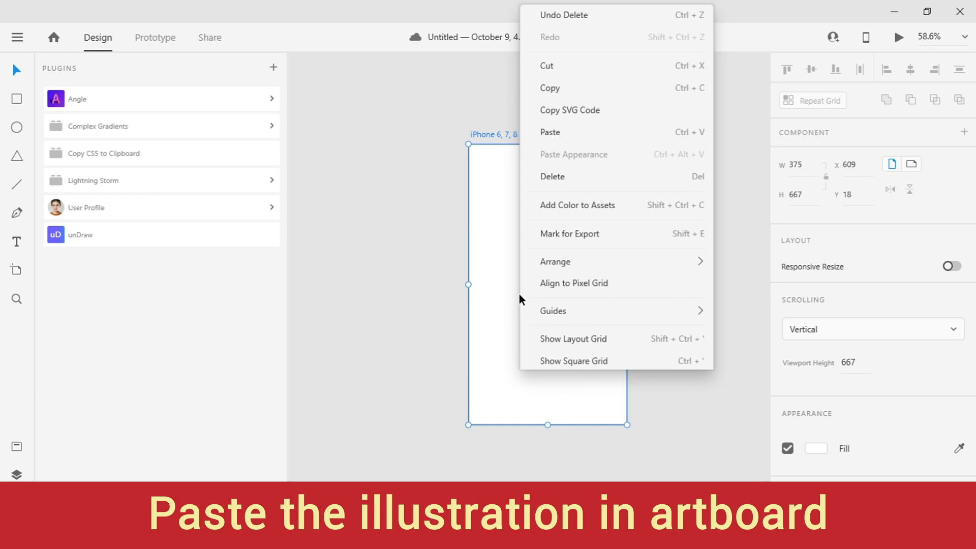
pyautogui.click(559, 130)
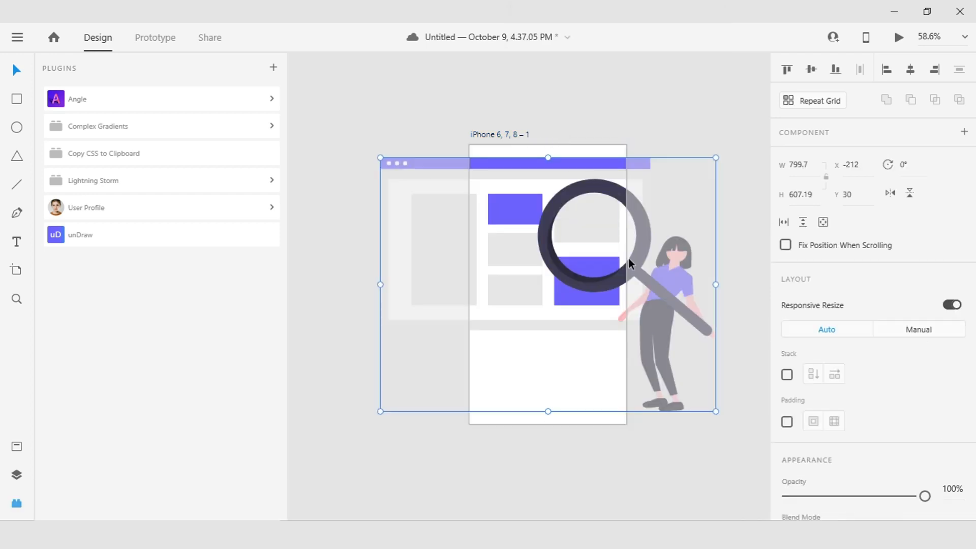
pyautogui.moveTo(718, 413); pyautogui.dragTo(621, 360)
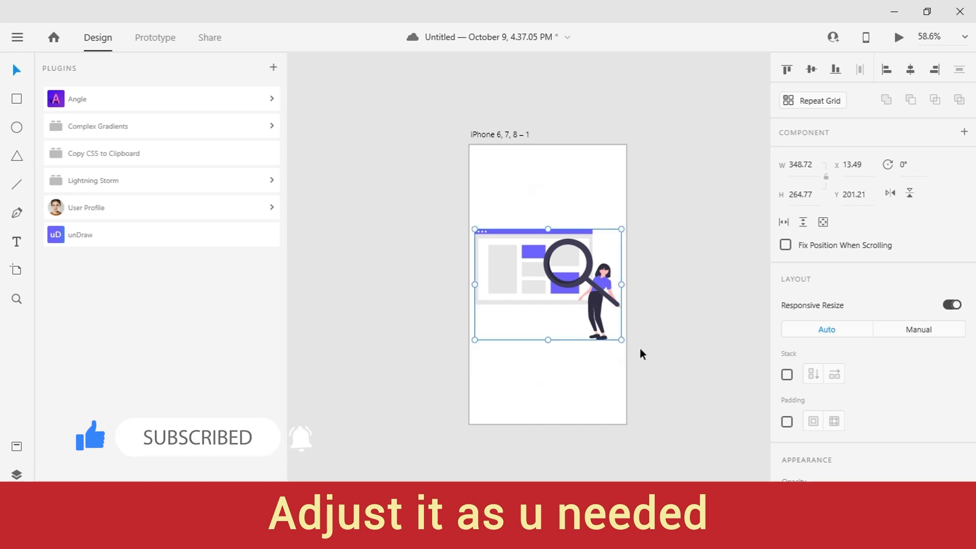
pyautogui.click(676, 300)
# - Ungroup the pasted illustration and look through its separate layers in the layer list
pyautogui.scroll(4, 611, 309)
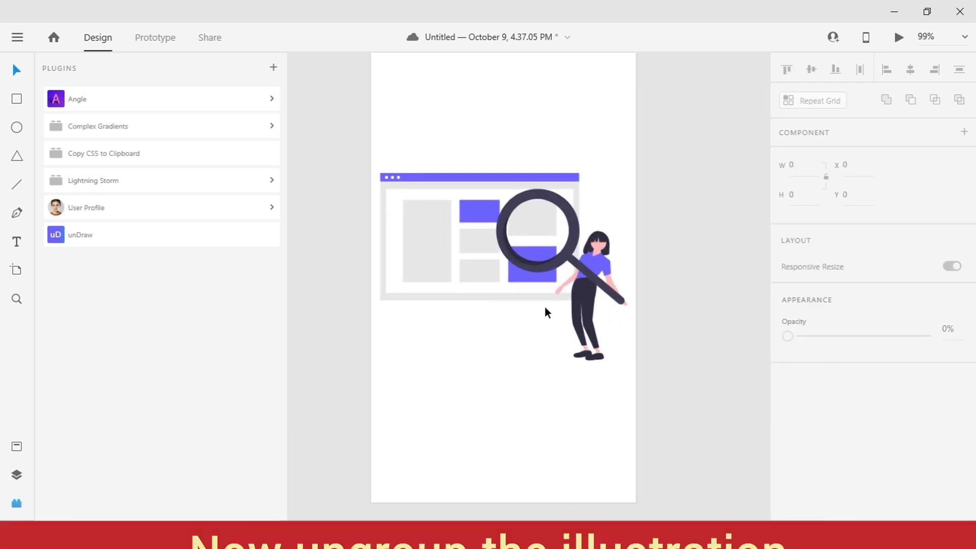
pyautogui.click(525, 288)
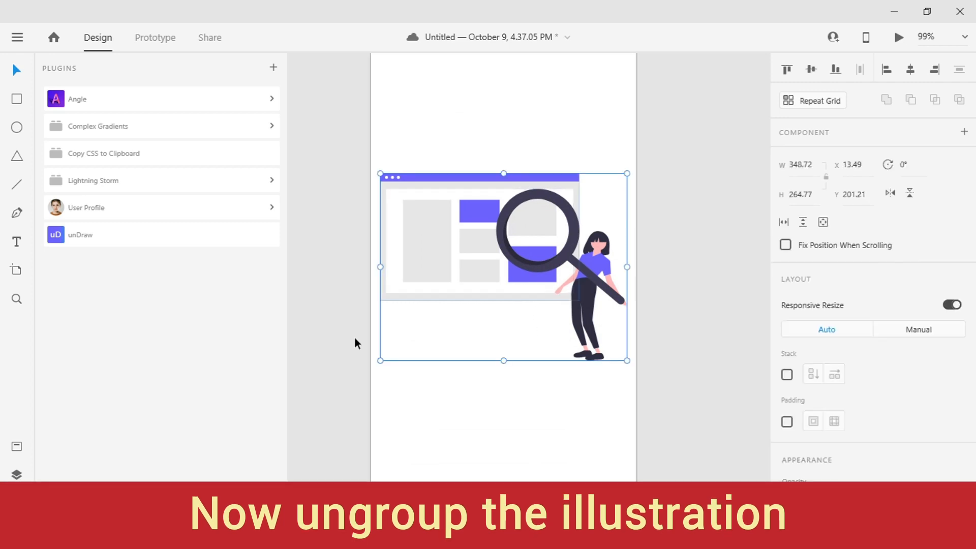
pyautogui.click(17, 474)
pyautogui.rightClick(425, 251)
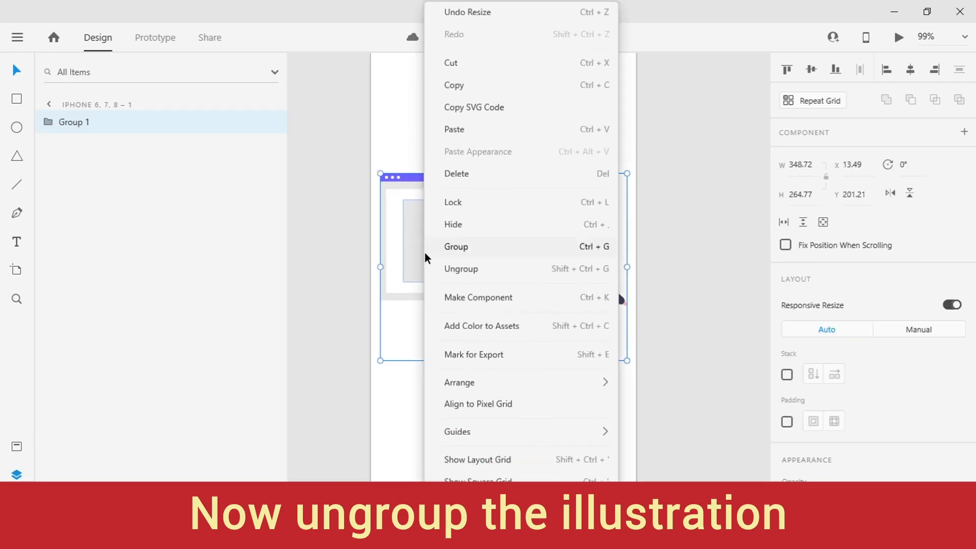
pyautogui.click(458, 275)
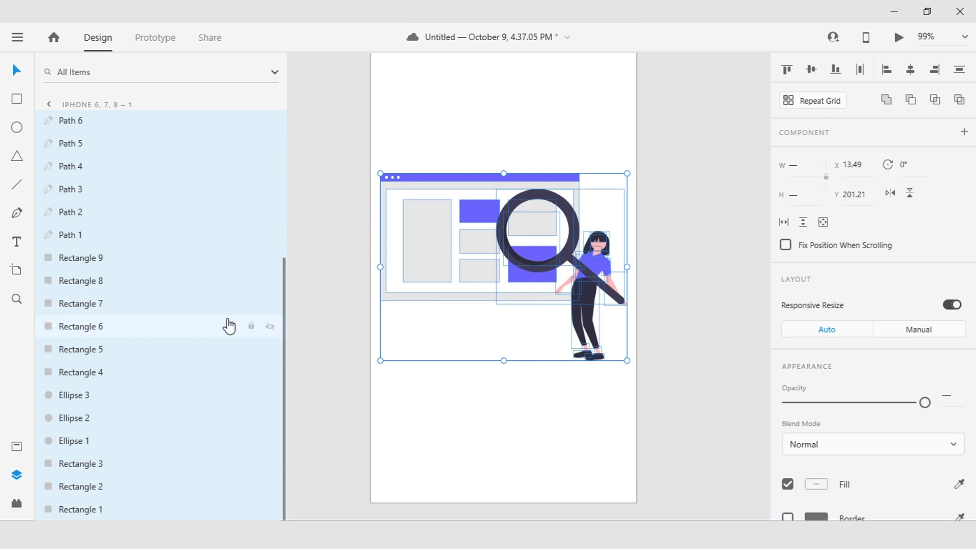
pyautogui.scroll(5, 229, 326)
pyautogui.scroll(-5, 233, 314)
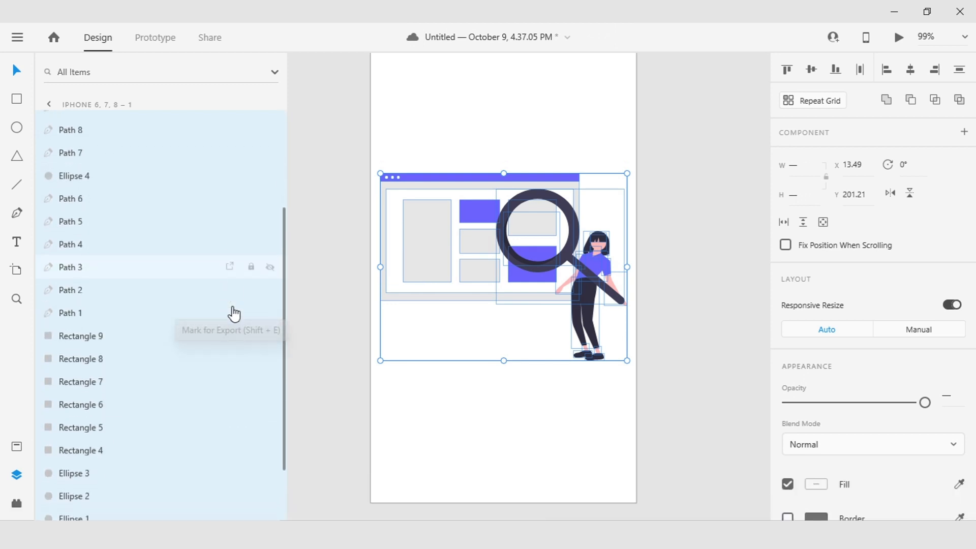
pyautogui.click(429, 413)
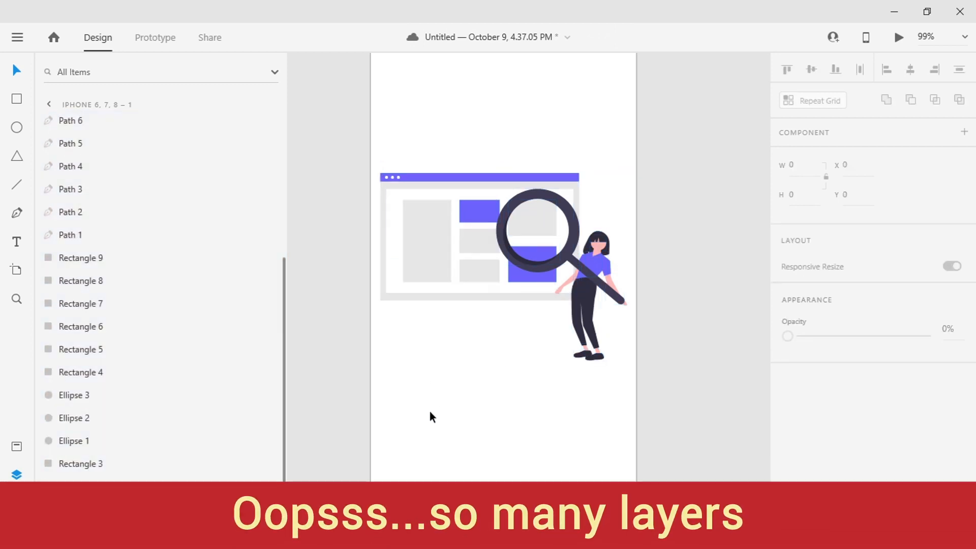
pyautogui.scroll(5, 183, 372)
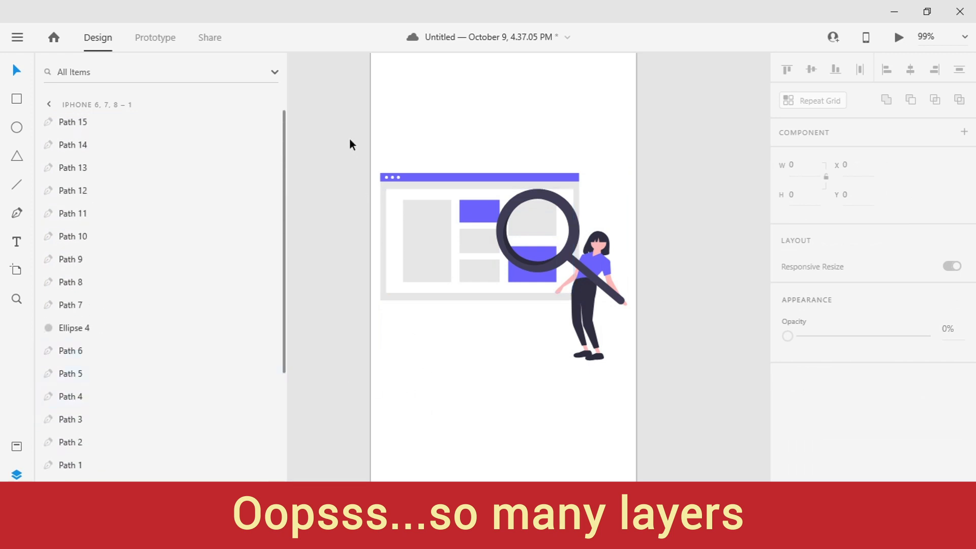
# - Group all rectangles and ellipses of the browser window graphic and hide that group
pyautogui.moveTo(350, 140); pyautogui.dragTo(484, 325)
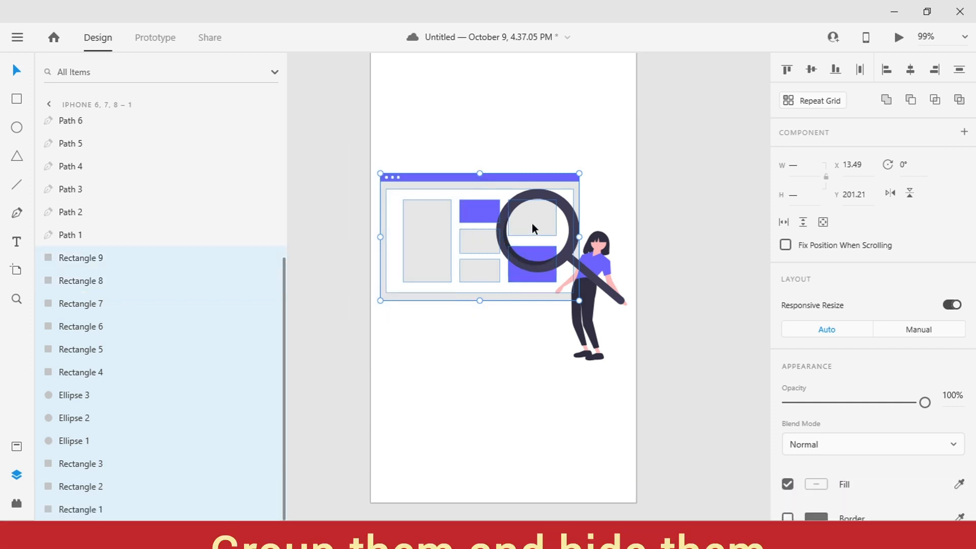
pyautogui.hotkey('ctrl', 'g')
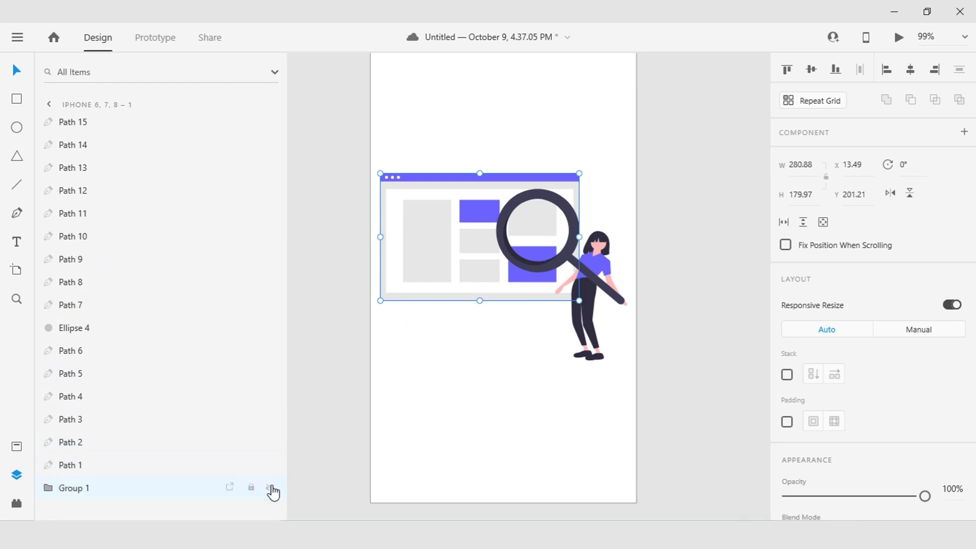
pyautogui.click(271, 488)
pyautogui.click(472, 408)
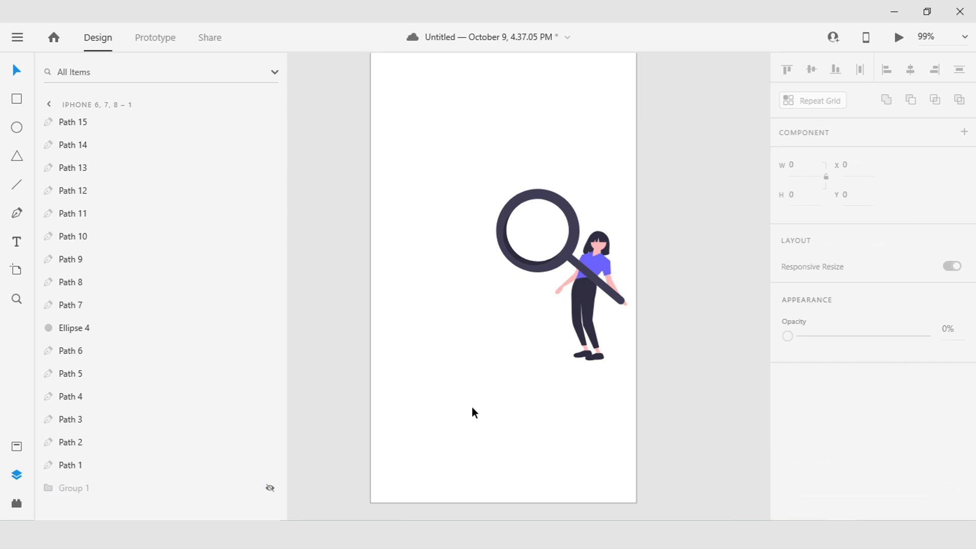
# - Select all paths of the woman and magnifying glass and shift them 90 px left, towards the artboard's centre
pyautogui.moveTo(487, 162); pyautogui.dragTo(656, 356)
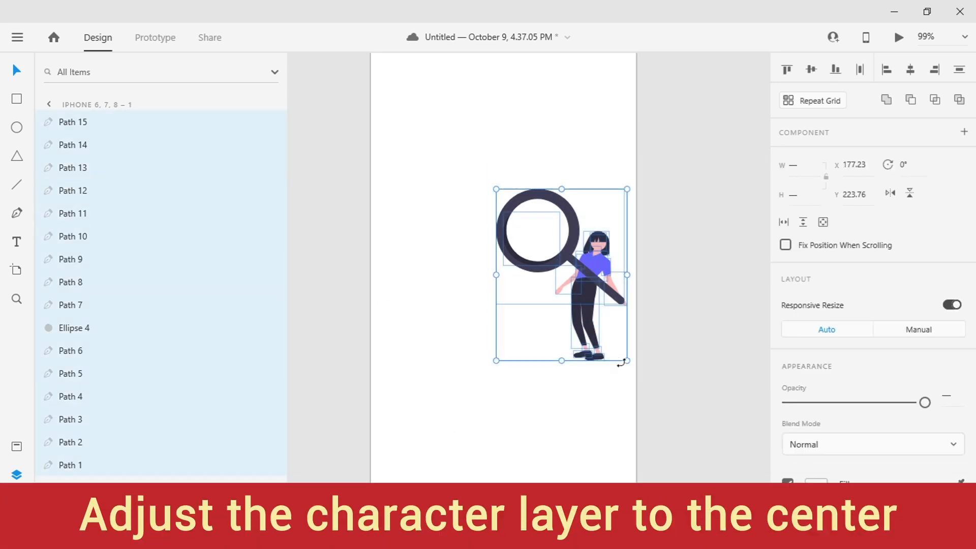
pyautogui.hotkey('shift', 'Left')
pyautogui.hotkey('shift', 'Left')
pyautogui.hotkey('shift', 'Left')
pyautogui.hotkey('shift', 'Left')
pyautogui.hotkey('shift', 'Left')
pyautogui.hotkey('shift', 'Left')
pyautogui.hotkey('shift', 'Left')
pyautogui.hotkey('shift', 'Left')
pyautogui.hotkey('shift', 'Left')
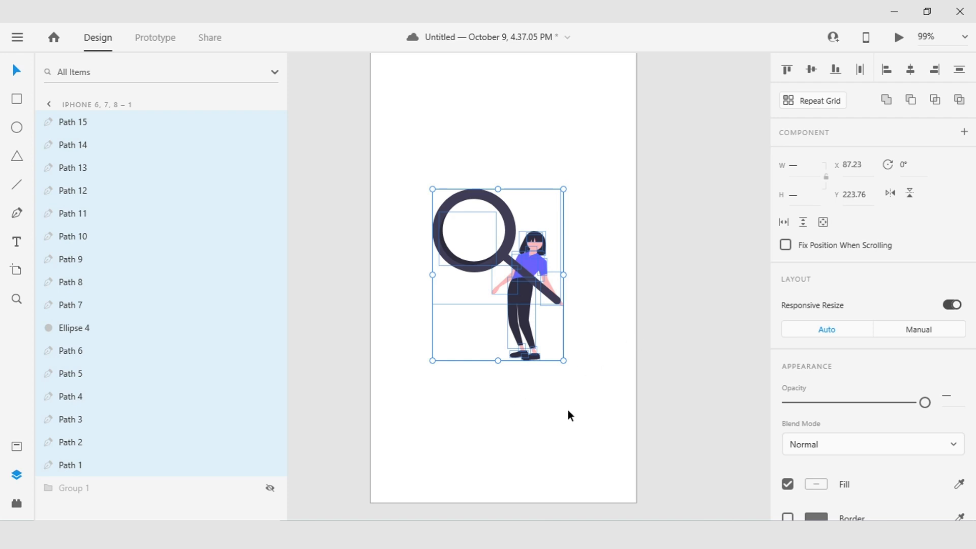
pyautogui.click(568, 413)
# - Identify the magnifying glass paths by toggling their visibility, duplicate the main shape Path 14 and keep the original hidden
pyautogui.scroll(5, 468, 312)
pyautogui.moveTo(489, 307); pyautogui.dragTo(486, 367)
pyautogui.moveTo(376, 92); pyautogui.dragTo(497, 260)
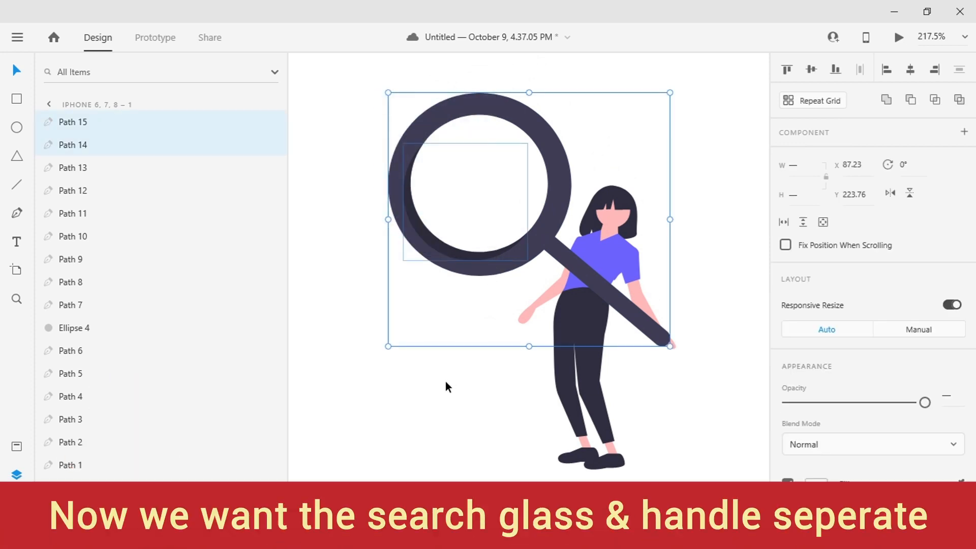
pyautogui.click(272, 122)
pyautogui.click(271, 144)
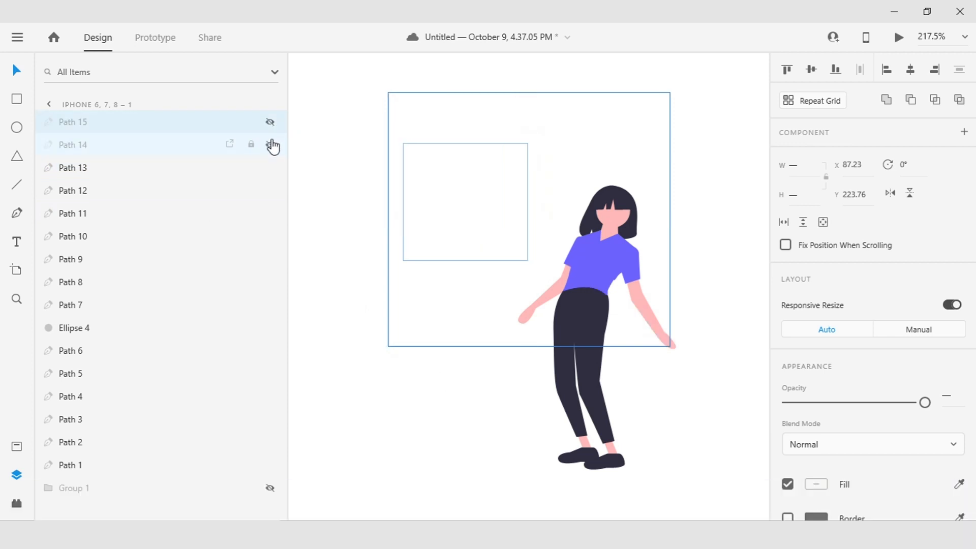
pyautogui.click(270, 145)
pyautogui.click(270, 123)
pyautogui.click(90, 147)
pyautogui.hotkey('ctrl', 'd')
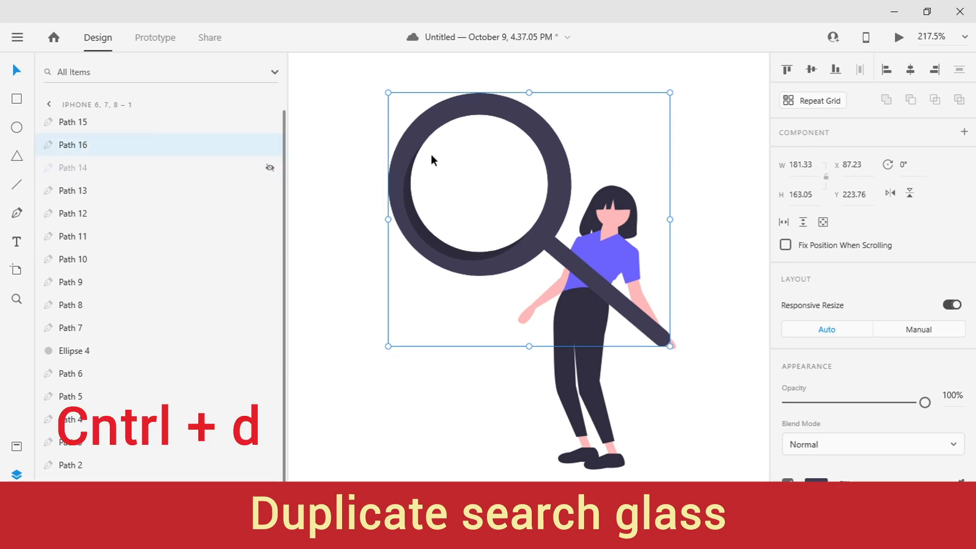
# - Edit the duplicated magnifying glass path, Path 16, and delete the anchor points at the handle's lower end
pyautogui.doubleClick(554, 161)
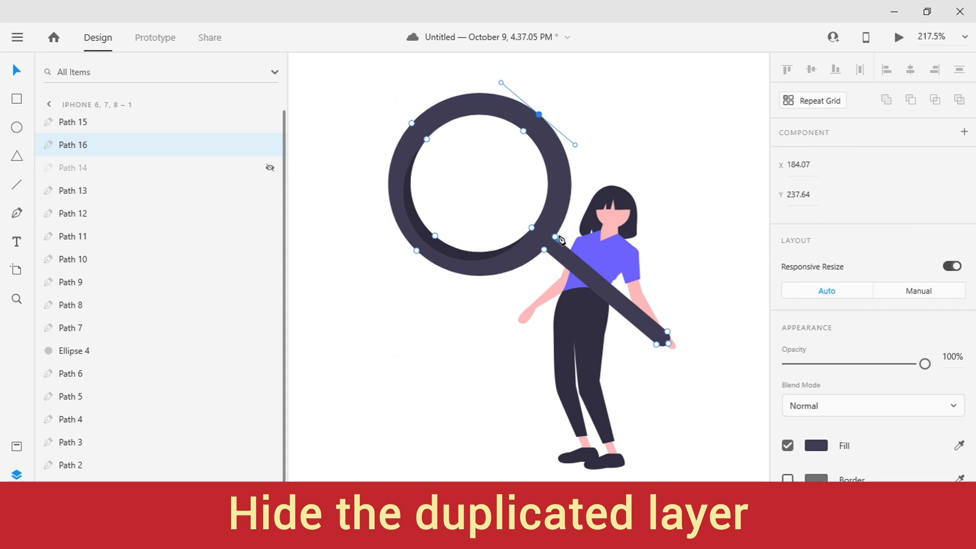
pyautogui.scroll(3, 561, 239)
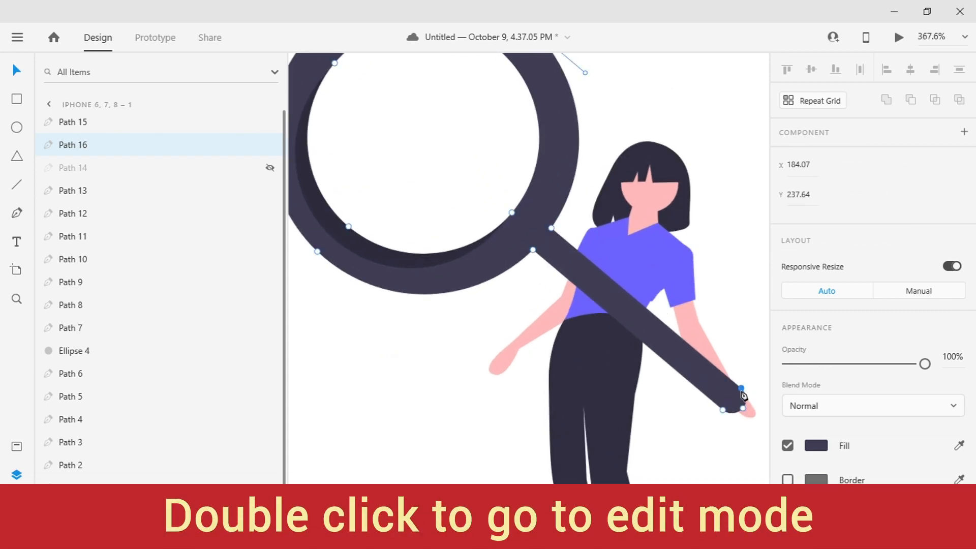
pyautogui.click(742, 409)
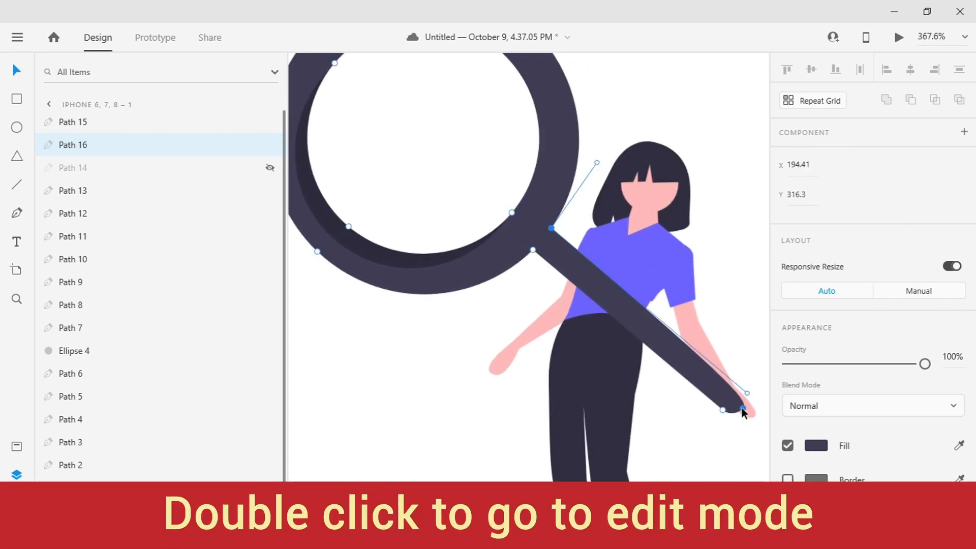
pyautogui.press('Delete')
pyautogui.click(723, 409)
pyautogui.press('Delete')
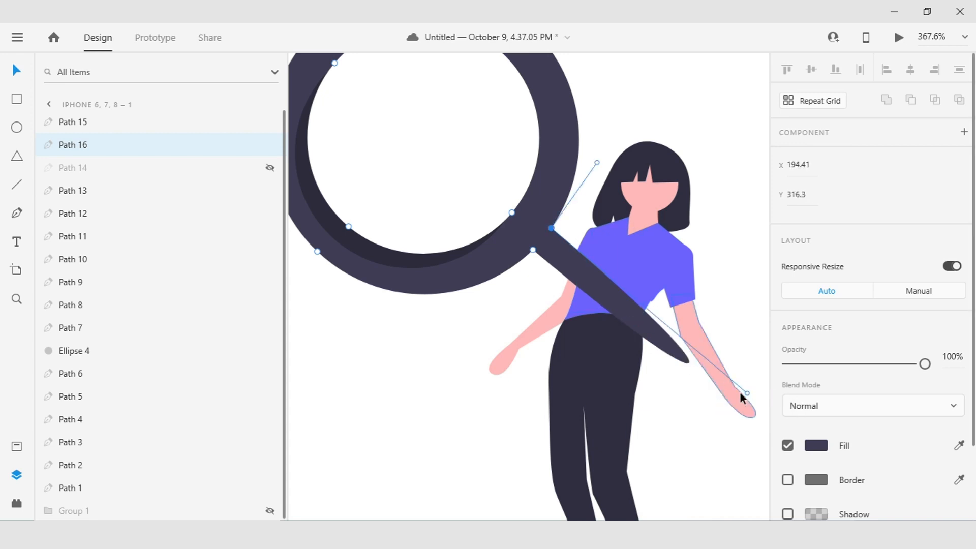
# - Pull in the curve handles of the two points where the handle joined, so Path 16 forms only the round ring
pyautogui.moveTo(745, 394); pyautogui.dragTo(548, 238)
pyautogui.click(533, 249)
pyautogui.moveTo(729, 415); pyautogui.dragTo(553, 243)
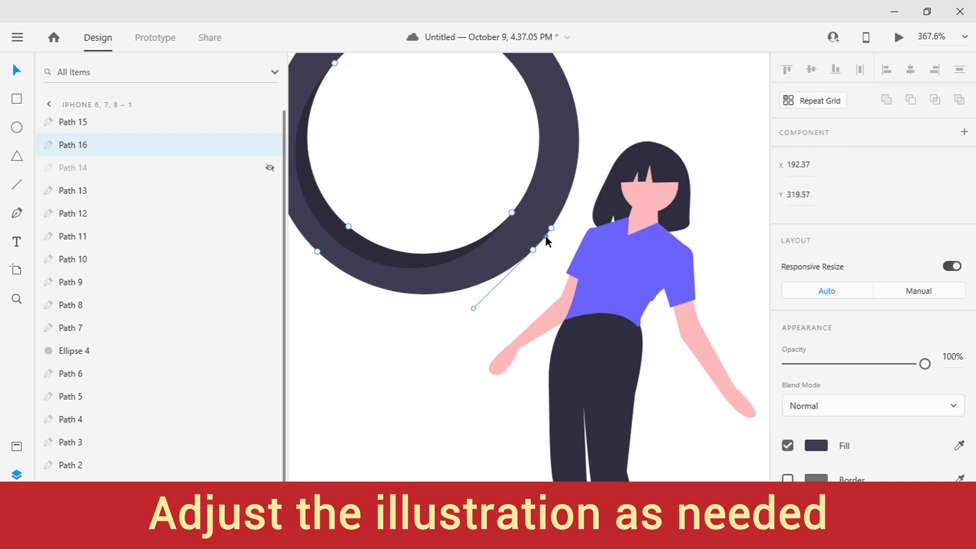
pyautogui.click(447, 370)
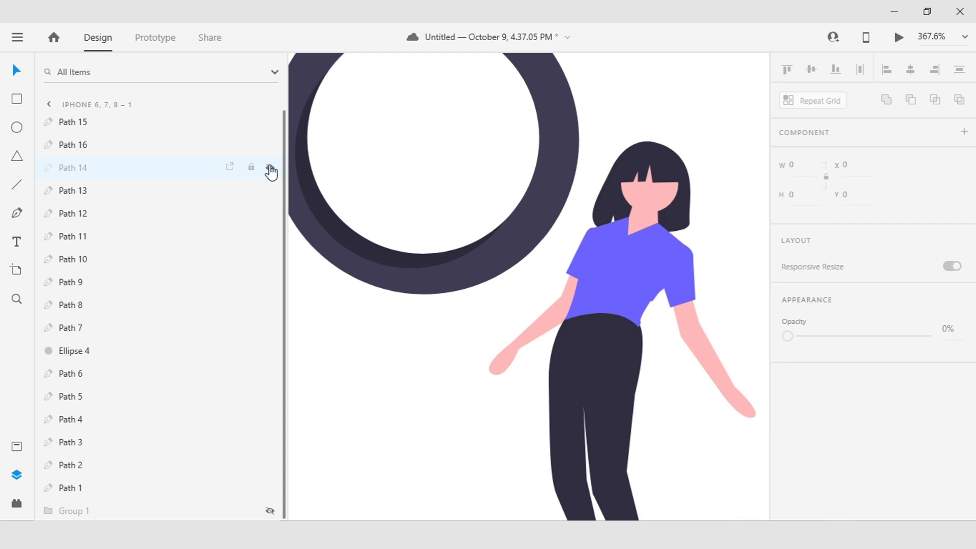
# - Show the original magnifying glass Path 14 and hide the ring-only copy Path 16
pyautogui.click(270, 167)
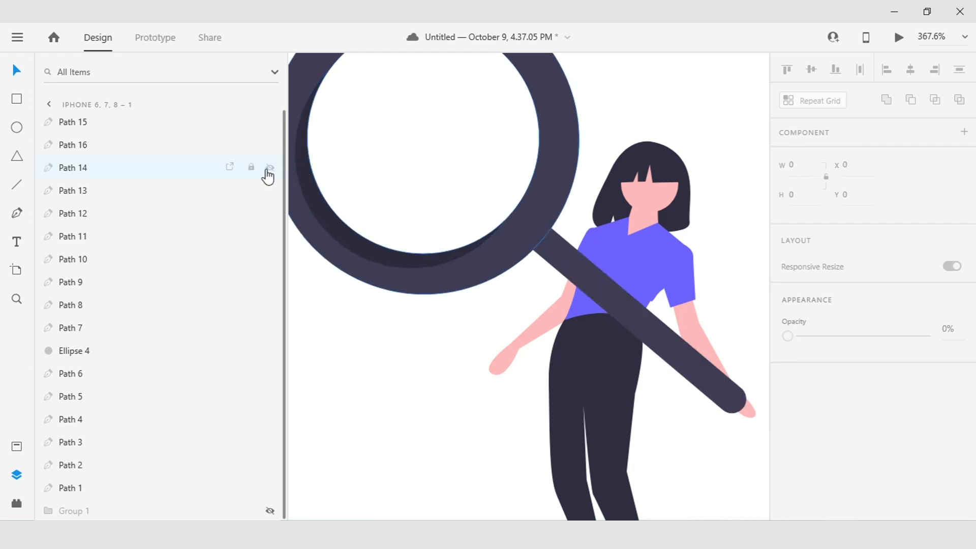
pyautogui.click(239, 149)
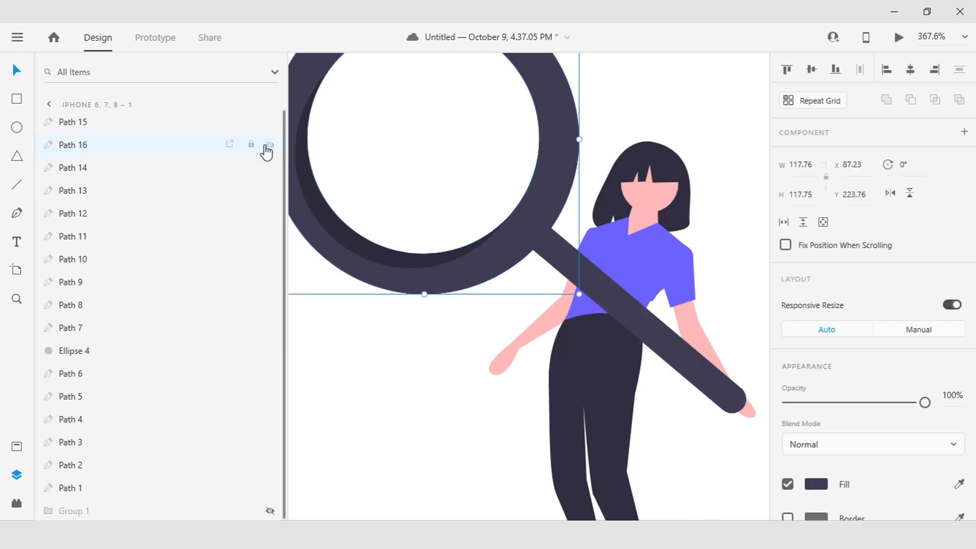
pyautogui.click(268, 147)
# - Edit the original magnifying glass Path 14 and delete the inner and outer anchor points that form its ring
pyautogui.click(469, 274)
pyautogui.scroll(-2, 469, 275)
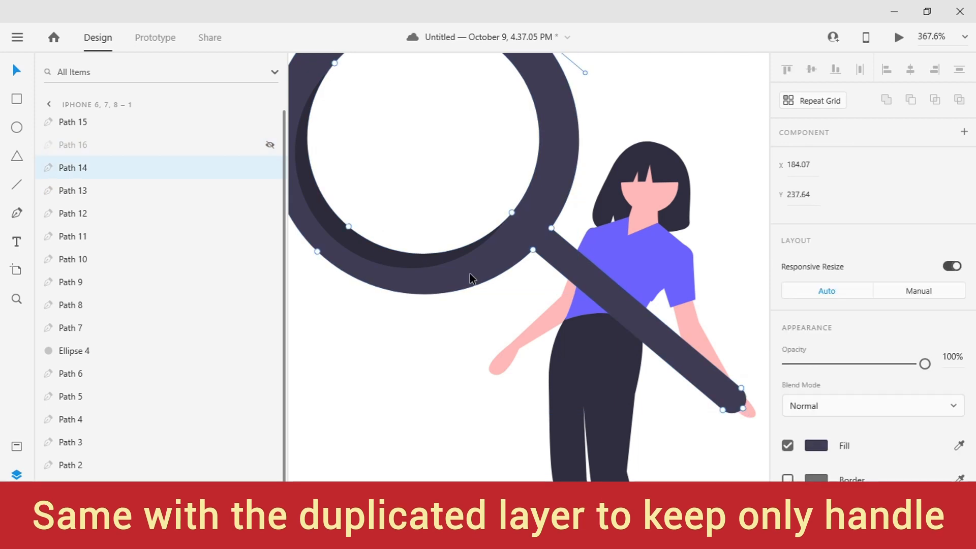
pyautogui.scroll(2, 470, 274)
pyautogui.doubleClick(386, 169)
pyautogui.keyDown('shift'); pyautogui.click(397, 296); pyautogui.keyUp('shift')
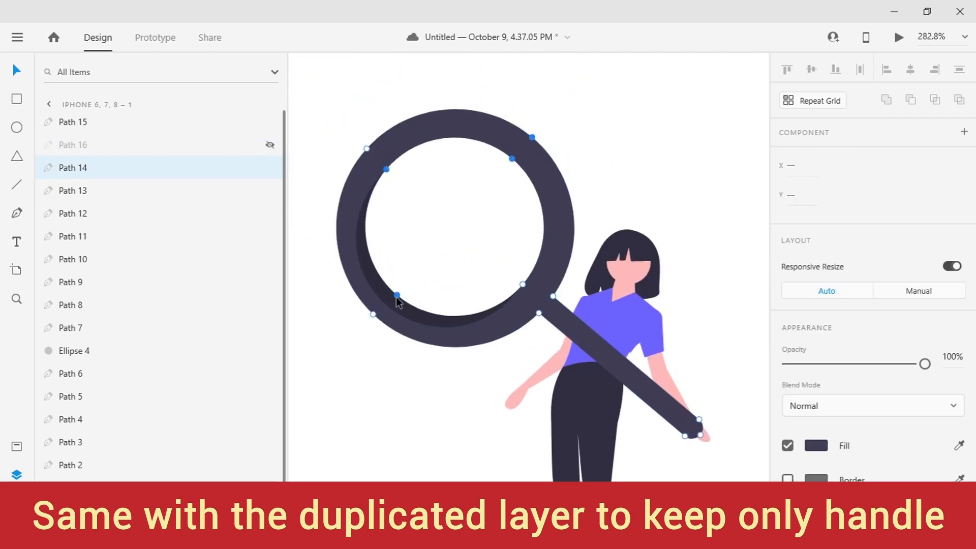
pyautogui.press('Delete')
pyautogui.press('Delete')
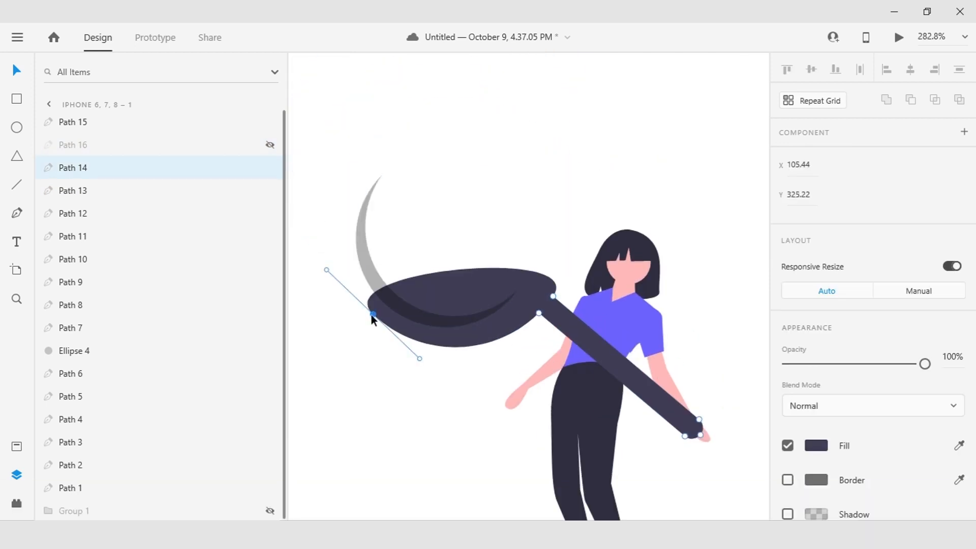
pyautogui.press('Delete')
pyautogui.press('Delete')
pyautogui.press('Delete')
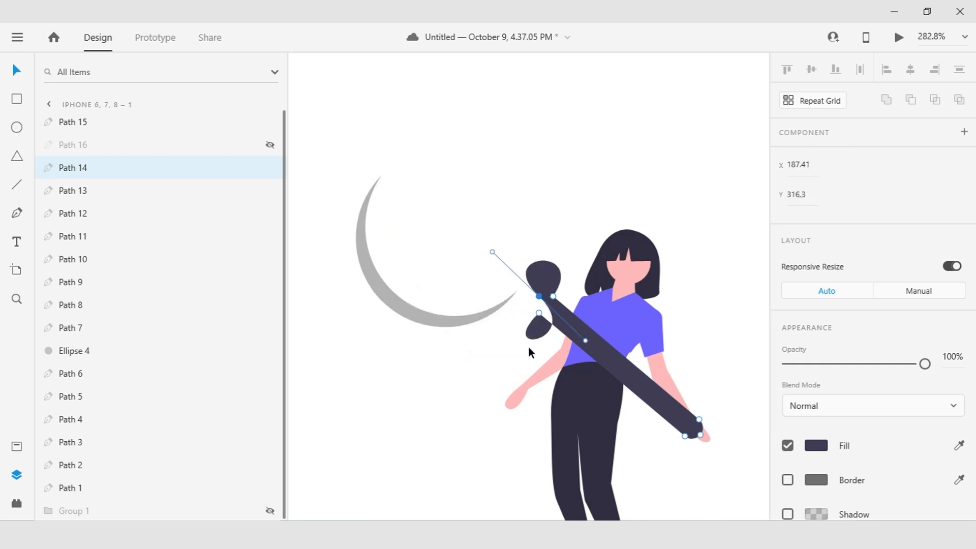
# - Move the remaining point and pull in the curve handles at Path 14's upper end, so it forms only a handle with a softly rounded end
pyautogui.scroll(5, 529, 346)
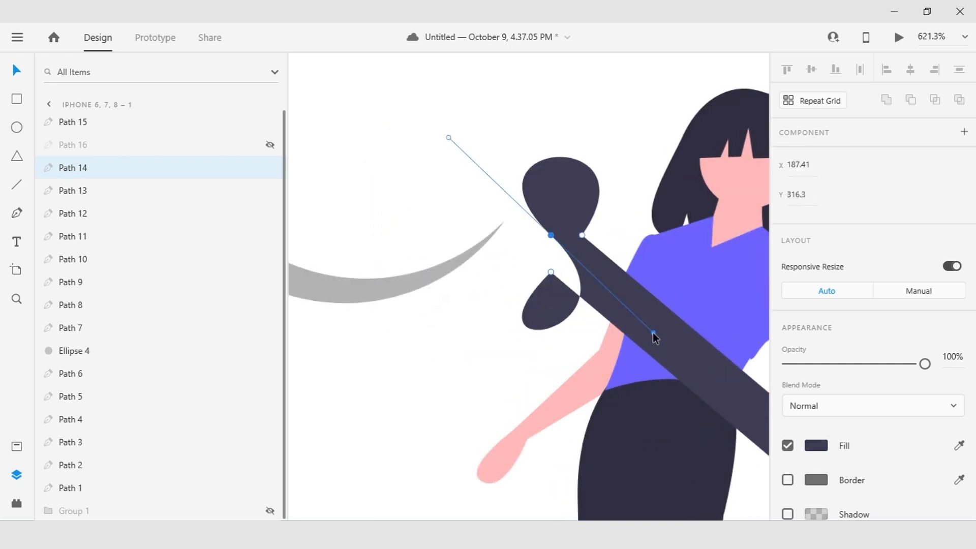
pyautogui.moveTo(652, 333); pyautogui.dragTo(500, 285)
pyautogui.scroll(5, 562, 246)
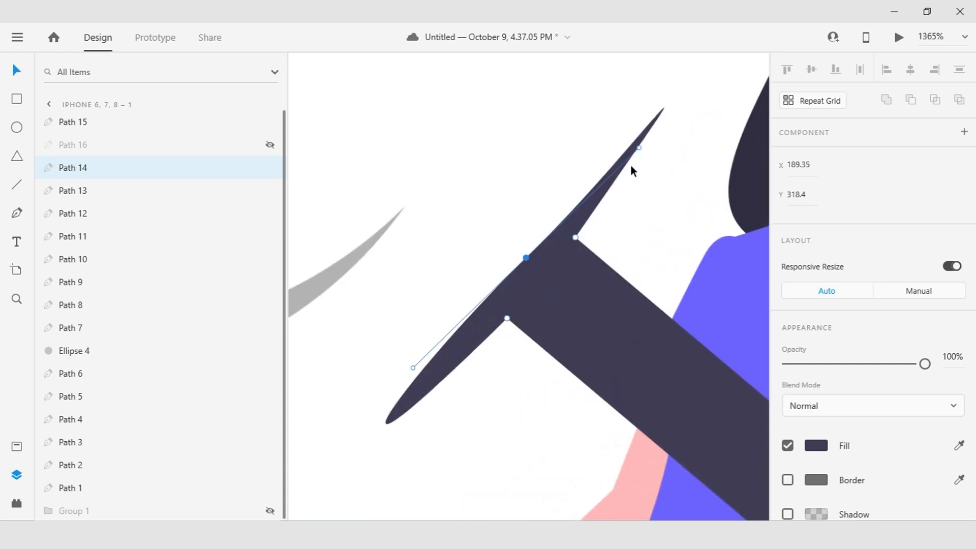
pyautogui.press('Escape')
pyautogui.doubleClick(525, 259)
pyautogui.moveTo(526, 259)
pyautogui.mouseDown()
pyautogui.moveTo(535, 245)
pyautogui.moveTo(578, 236)
pyautogui.moveTo(640, 143)
pyautogui.moveTo(540, 259)
pyautogui.mouseUp()
pyautogui.scroll(-2, 660, 140)
pyautogui.moveTo(604, 151); pyautogui.dragTo(453, 323)
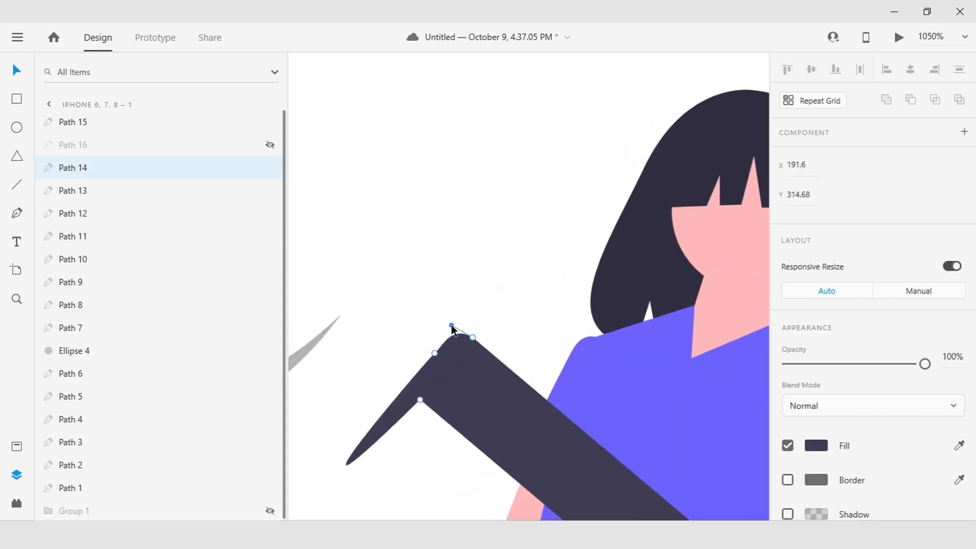
pyautogui.scroll(-2, 417, 404)
pyautogui.moveTo(360, 451); pyautogui.dragTo(472, 333)
pyautogui.press('Escape')
pyautogui.press('Escape')
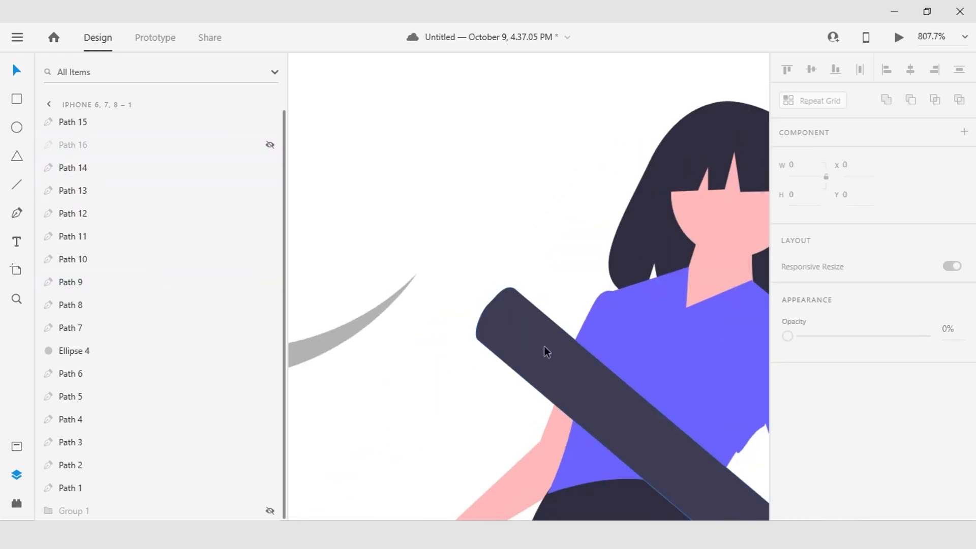
# - Rename the layer Path 14 as Handle
pyautogui.click(203, 168)
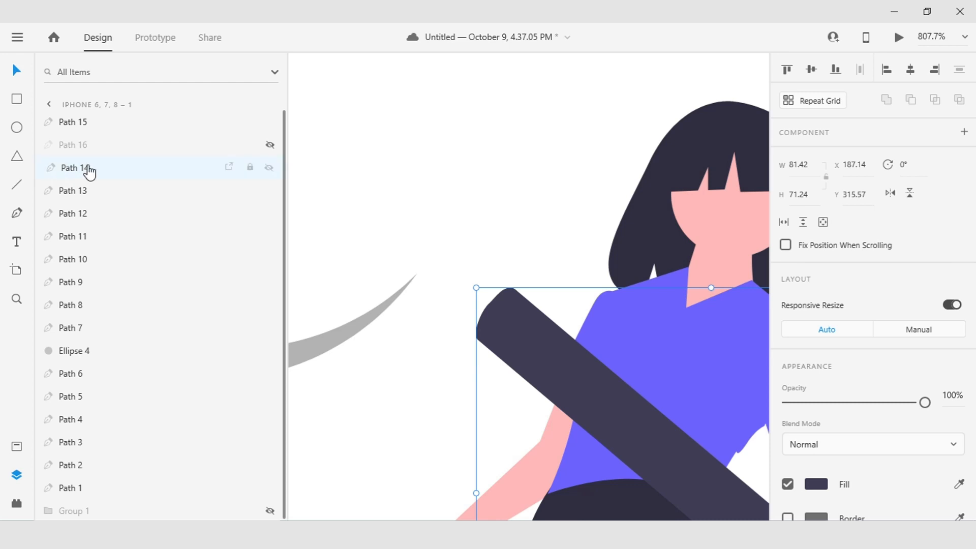
pyautogui.scroll(-5, 416, 250)
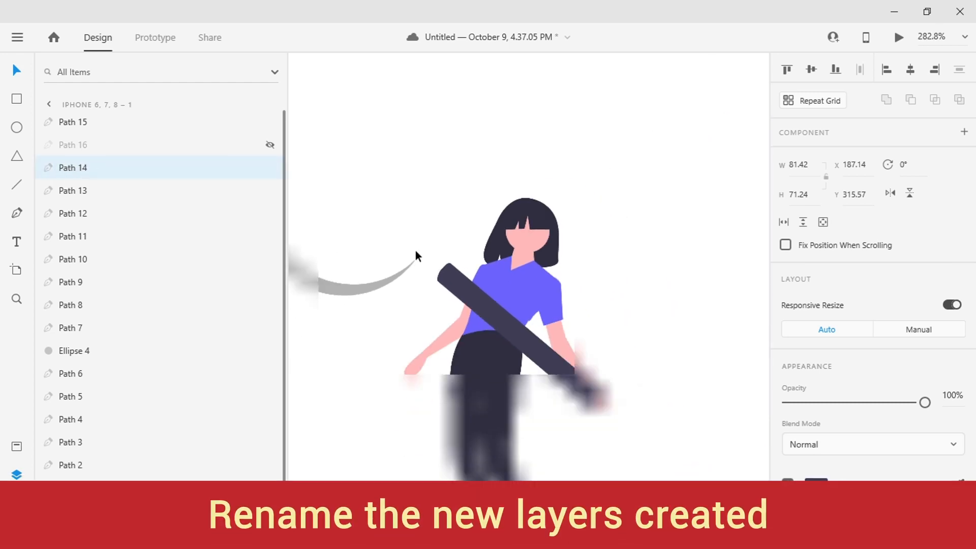
pyautogui.doubleClick(70, 172)
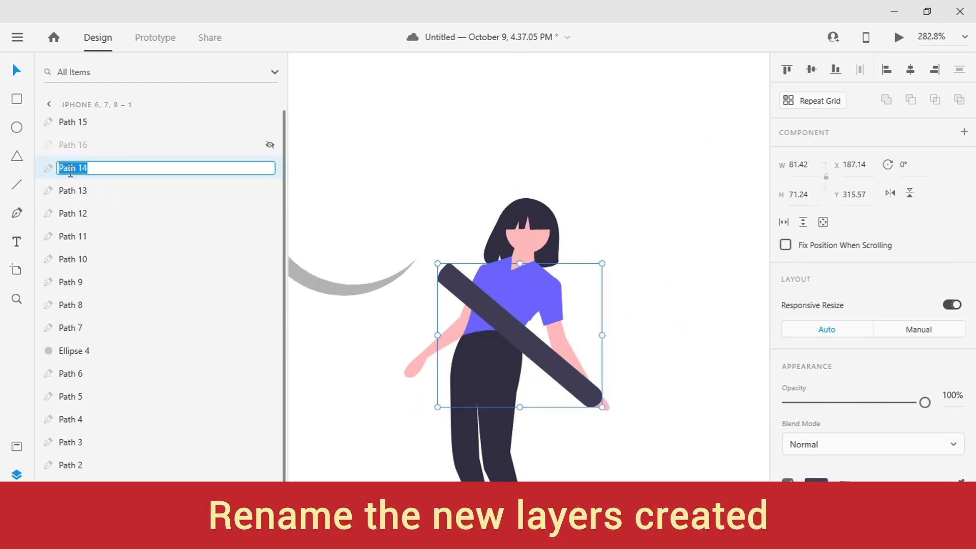
pyautogui.press('Return')
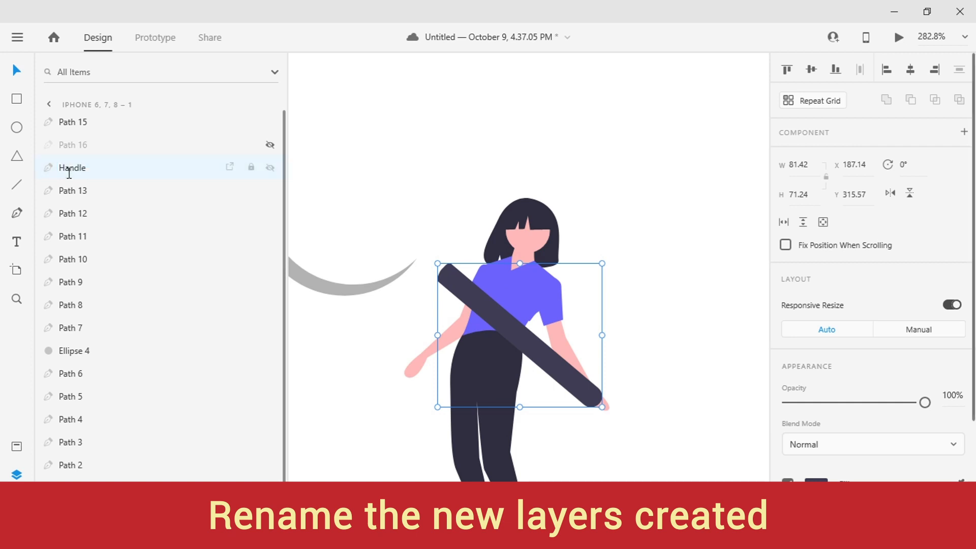
# - Show the hidden ring layer Path 16 and rename it as Circle
pyautogui.click(269, 145)
pyautogui.doubleClick(86, 150)
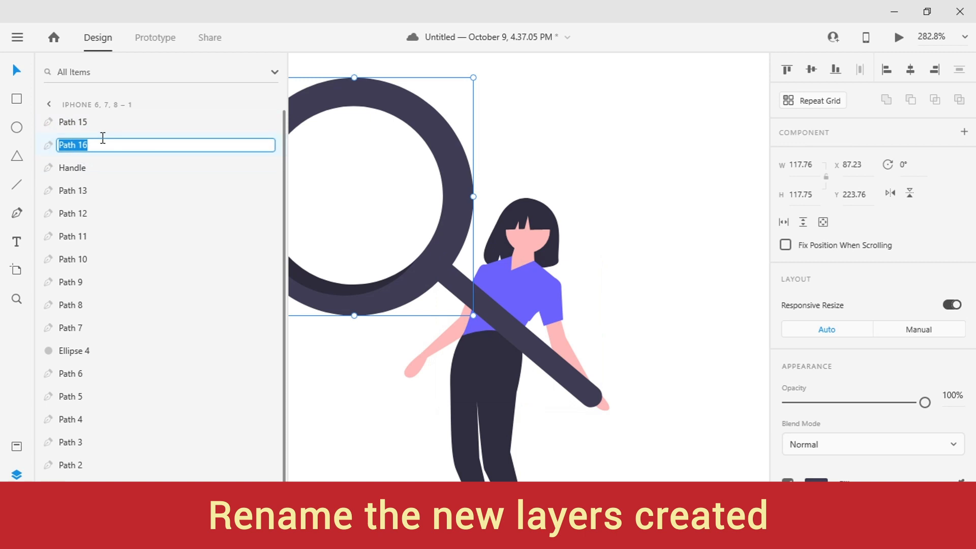
pyautogui.write('Circle')
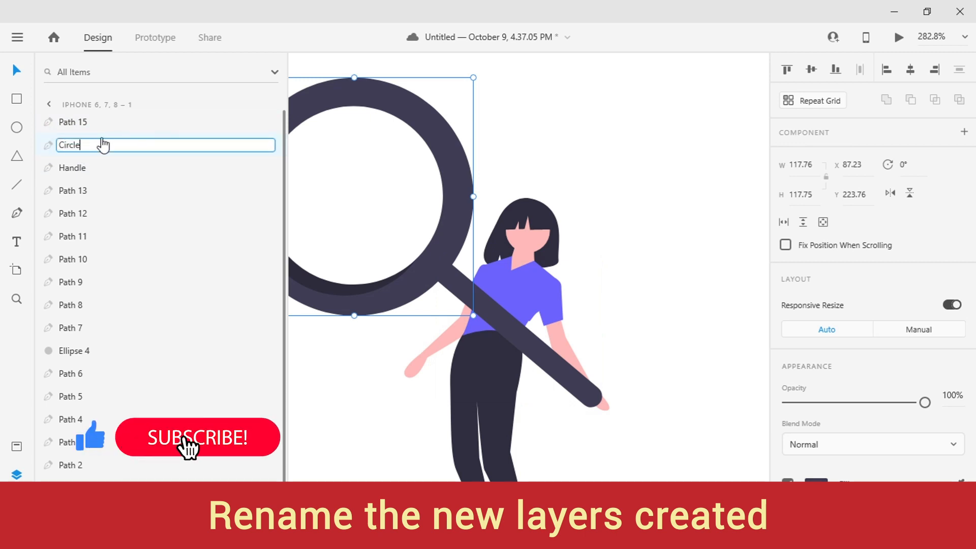
pyautogui.press('Return')
# - Identify the ring's shadow, Path 15, by toggling its visibility and rename it as Circle Shadow
pyautogui.scroll(1, 333, 166)
pyautogui.scroll(-2, 381, 223)
pyautogui.moveTo(403, 261); pyautogui.dragTo(526, 272)
pyautogui.click(54, 123)
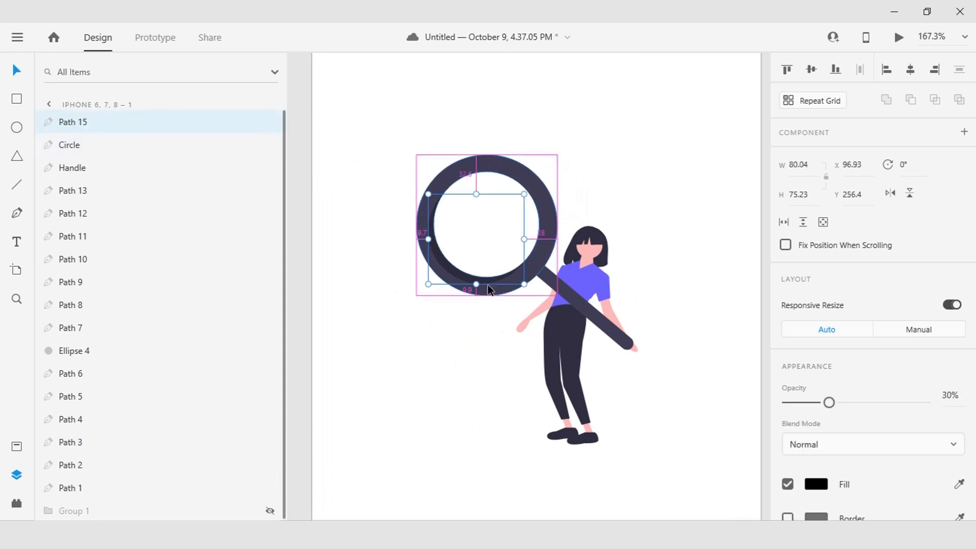
pyautogui.scroll(1, 456, 270)
pyautogui.click(270, 125)
pyautogui.click(270, 124)
pyautogui.doubleClick(87, 124)
pyautogui.write('Circle Shadow')
pyautogui.press('Return')
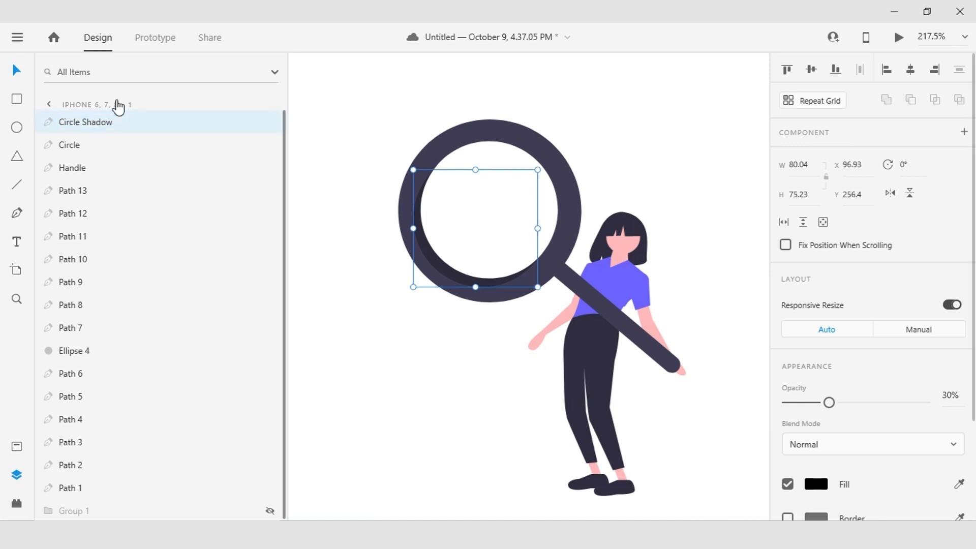
# - Group the Circle Shadow and Circle layers and name the group Circle
pyautogui.keyDown('shift'); pyautogui.click(68, 145); pyautogui.keyUp('shift')
pyautogui.hotkey('ctrl', 'g')
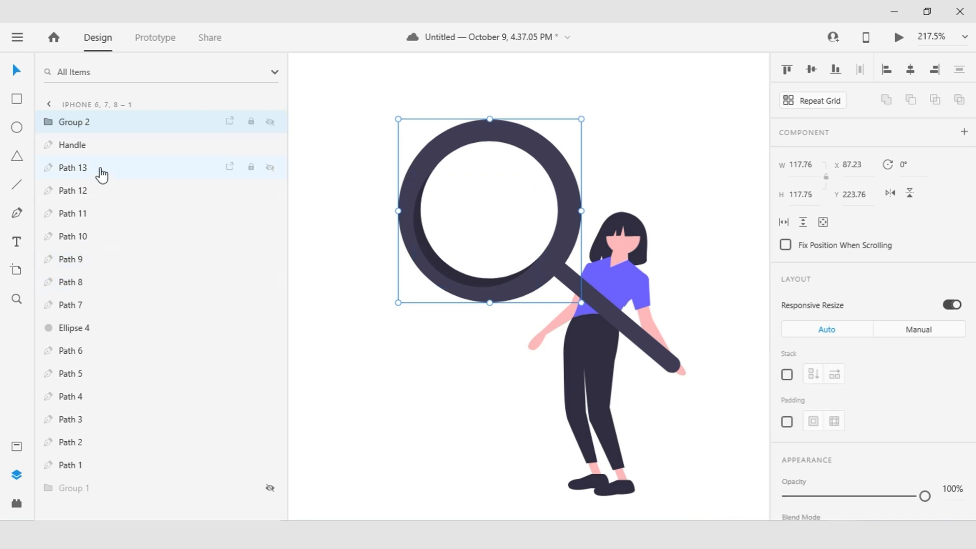
pyautogui.doubleClick(76, 123)
pyautogui.write('Circle')
pyautogui.press('Return')
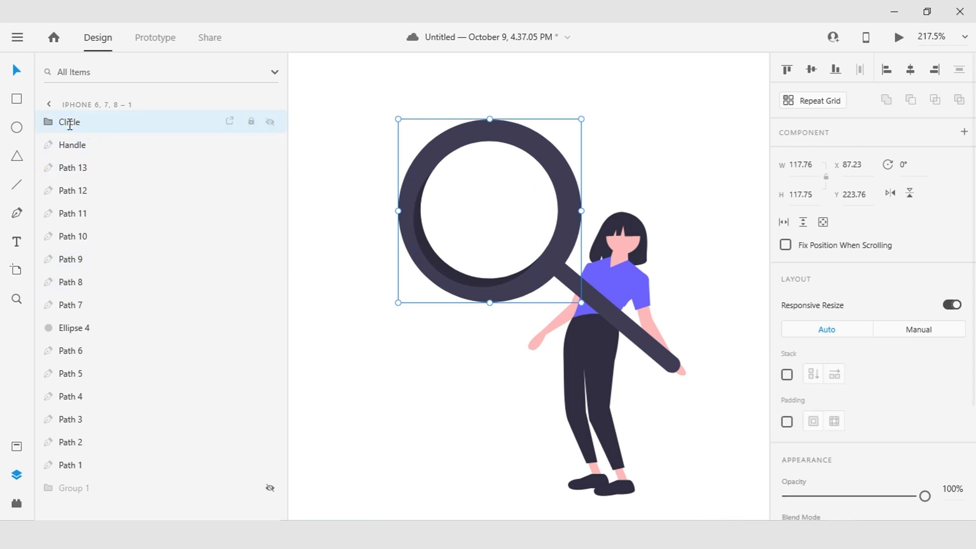
pyautogui.click(322, 183)
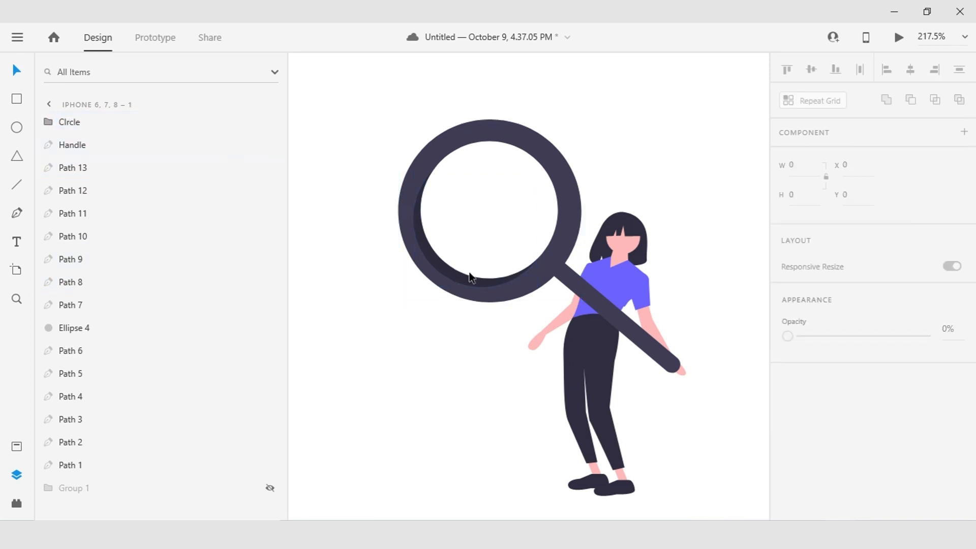
# - Reshape the woman's free arm by moving its anchor points, raising the forearm so the hand supports the ring from below
pyautogui.click(534, 337)
pyautogui.scroll(4, 534, 336)
pyautogui.moveTo(617, 280); pyautogui.dragTo(566, 256)
pyautogui.doubleClick(566, 253)
pyautogui.moveTo(426, 194); pyautogui.dragTo(530, 271)
pyautogui.moveTo(517, 243)
pyautogui.mouseDown()
pyautogui.moveTo(521, 274)
pyautogui.moveTo(515, 263)
pyautogui.mouseUp()
pyautogui.click(582, 395)
pyautogui.scroll(-4, 579, 316)
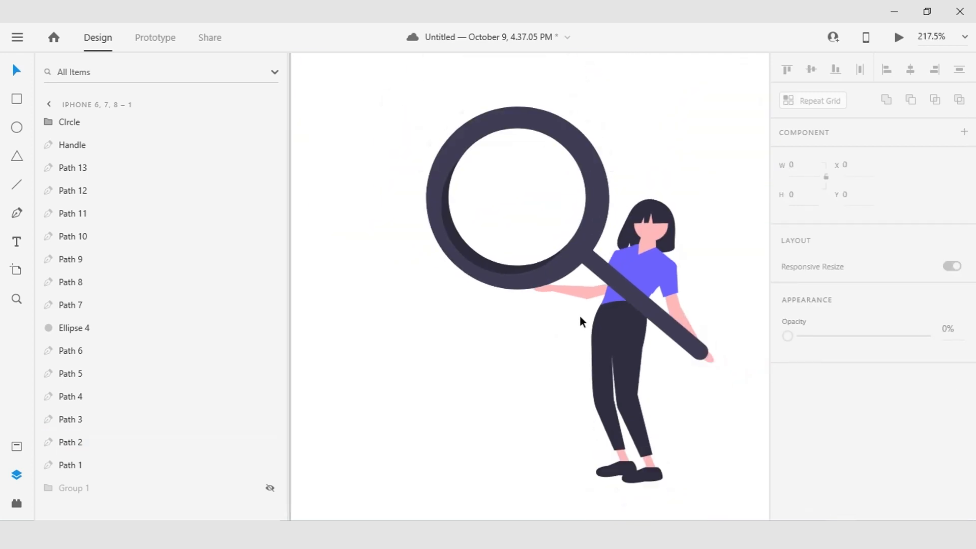
# - Draw a small arched closed eye beneath the woman's fringe with the Pen tool, using a dark border of size 0.5 matching her hair
pyautogui.scroll(-1, 579, 315)
pyautogui.moveTo(606, 314); pyautogui.dragTo(555, 310)
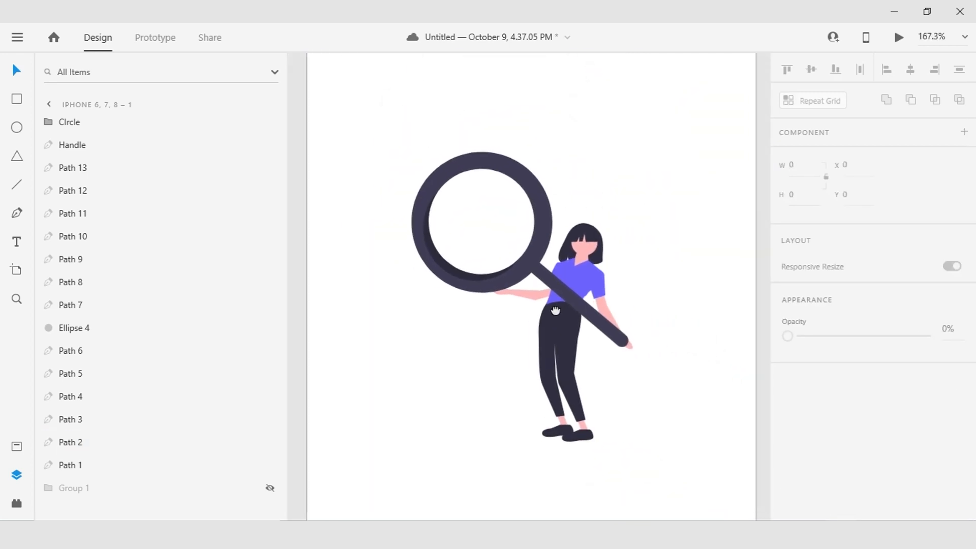
pyautogui.scroll(8, 559, 229)
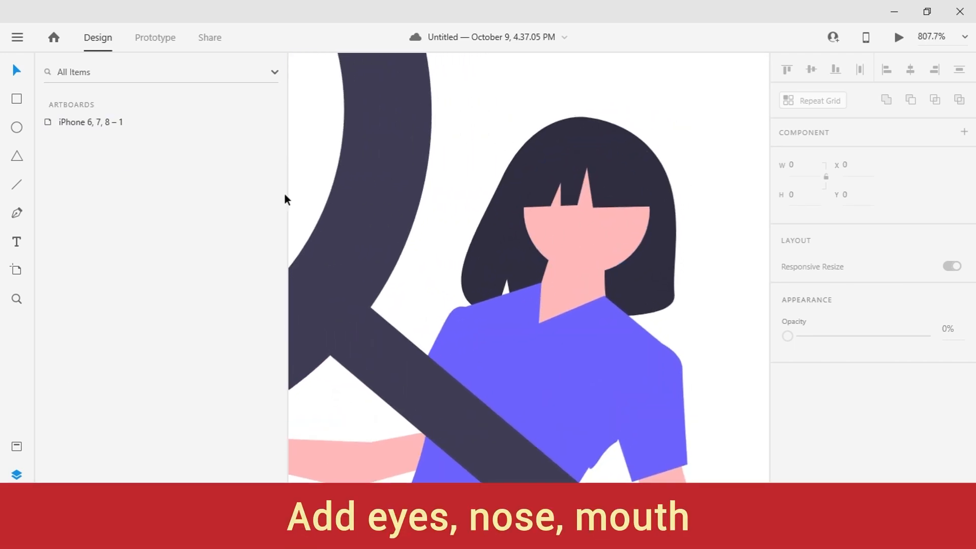
pyautogui.click(23, 211)
pyautogui.scroll(4, 504, 245)
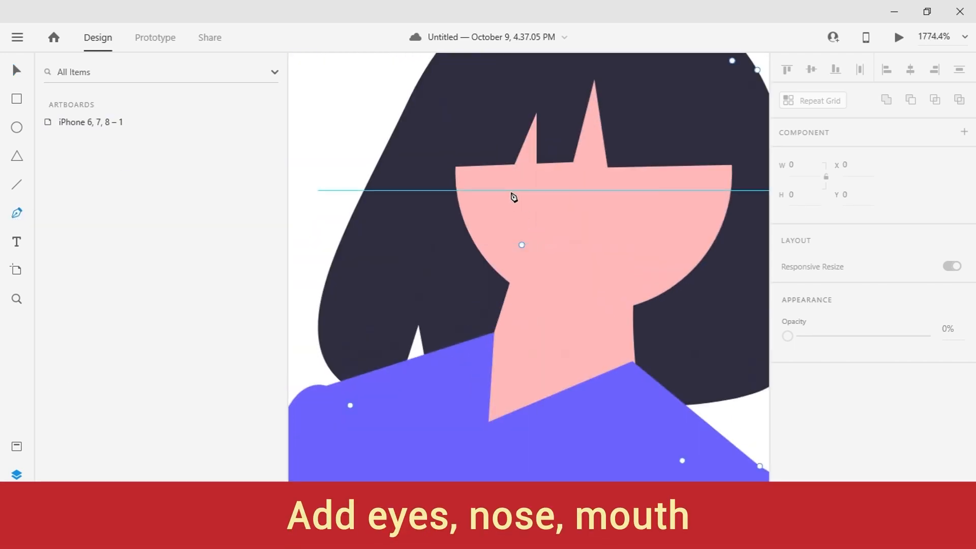
pyautogui.click(511, 190)
pyautogui.click(556, 187)
pyautogui.moveTo(558, 191); pyautogui.dragTo(666, 312)
pyautogui.click(816, 479)
pyautogui.click(765, 464)
pyautogui.click(671, 346)
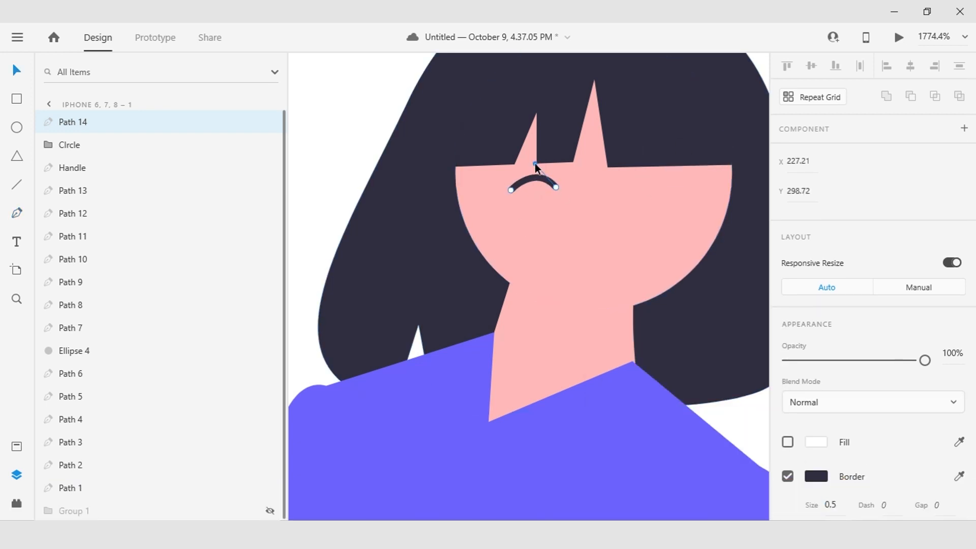
# - Duplicate the eye line for the second eye and the mouth, and reshape the mouth copy into a slanted smile
pyautogui.press('Escape')
pyautogui.keyDown('alt'); pyautogui.moveTo(546, 179); pyautogui.dragTo(537, 251); pyautogui.keyUp('alt')
pyautogui.moveTo(585, 252); pyautogui.dragTo(535, 239)
pyautogui.doubleClick(574, 260)
pyautogui.moveTo(546, 268); pyautogui.dragTo(550, 234)
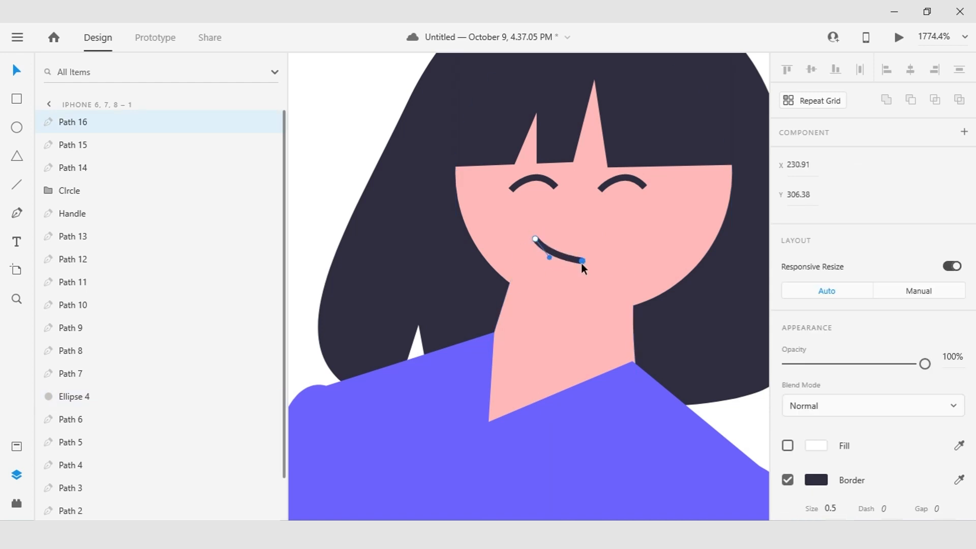
pyautogui.scroll(3, 554, 255)
pyautogui.scroll(-4, 559, 305)
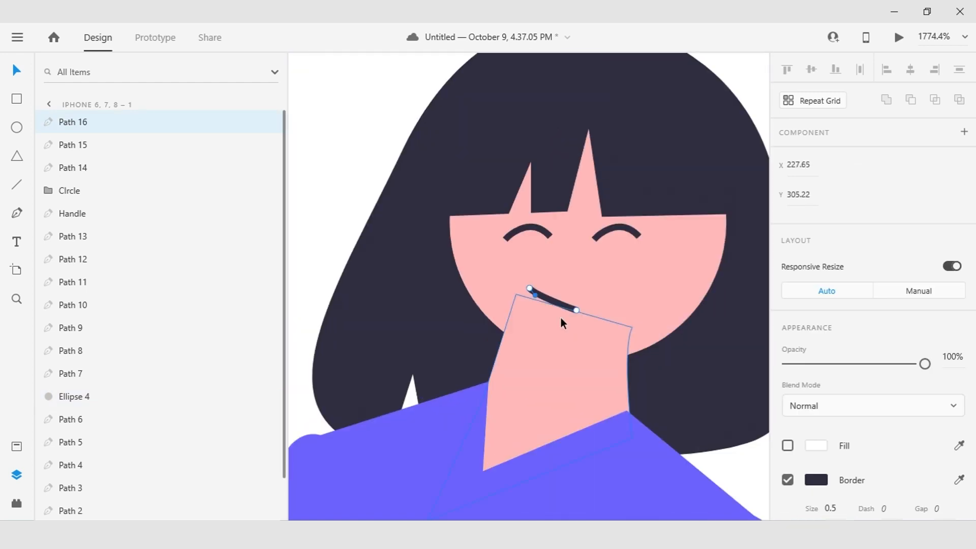
pyautogui.scroll(3, 533, 300)
pyautogui.press('Delete')
pyautogui.click(580, 309)
pyautogui.click(547, 303)
pyautogui.click(556, 298)
# - Duplicate the mouth line, move the copy between the eyes and the mouth, and reshape its points into a nose
pyautogui.hotkey('ctrl', 'd')
pyautogui.moveTo(557, 298); pyautogui.dragTo(572, 247)
pyautogui.moveTo(605, 251); pyautogui.dragTo(570, 300)
pyautogui.doubleClick(566, 254)
pyautogui.moveTo(565, 254); pyautogui.dragTo(578, 259)
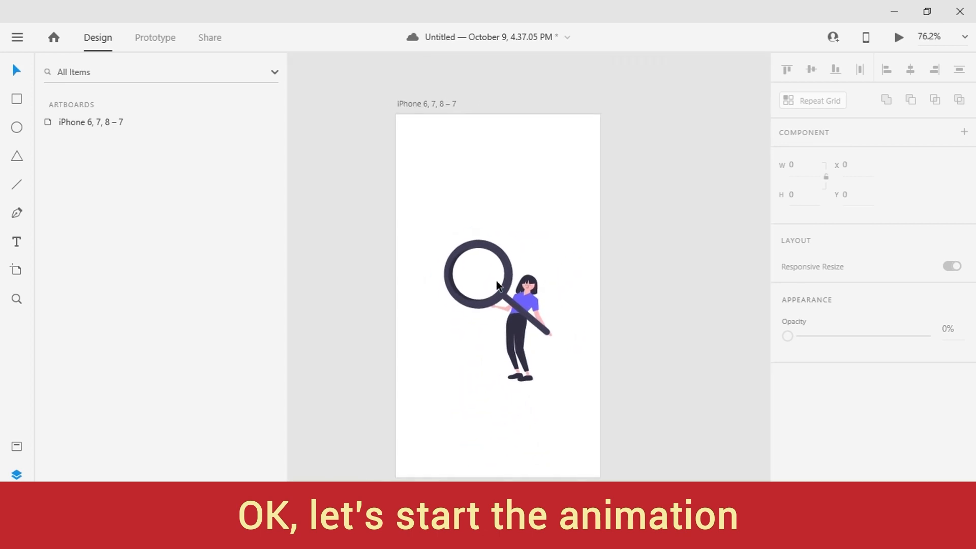
# - Turn off Responsive Resize for the magnifying glass's Circle group and duplicate the artboard iPhone 6, 7, 8 – 7
pyautogui.click(500, 287)
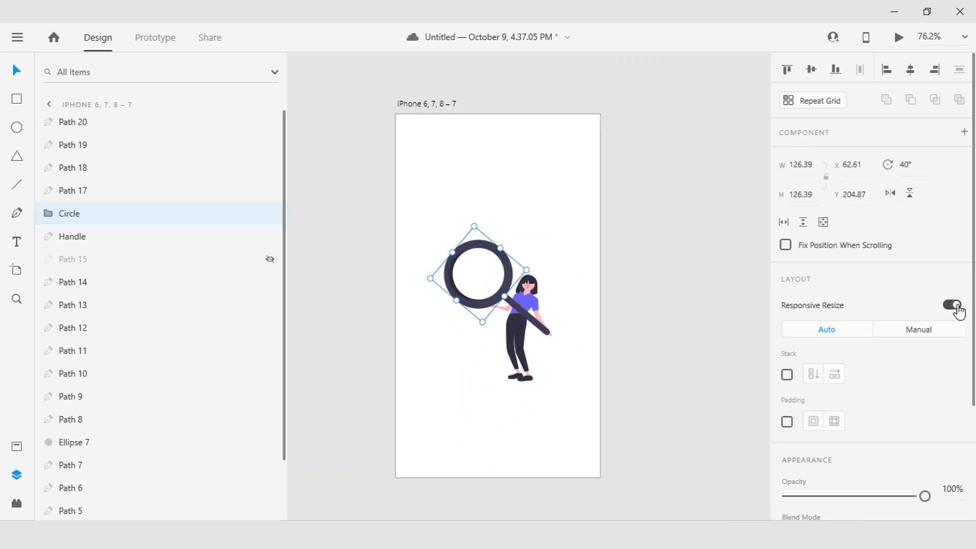
pyautogui.click(958, 306)
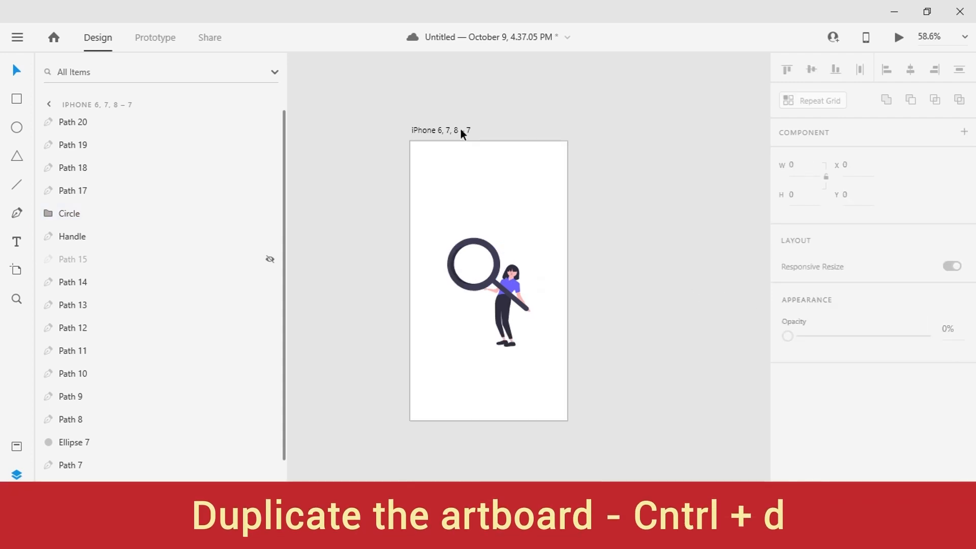
pyautogui.click(459, 129)
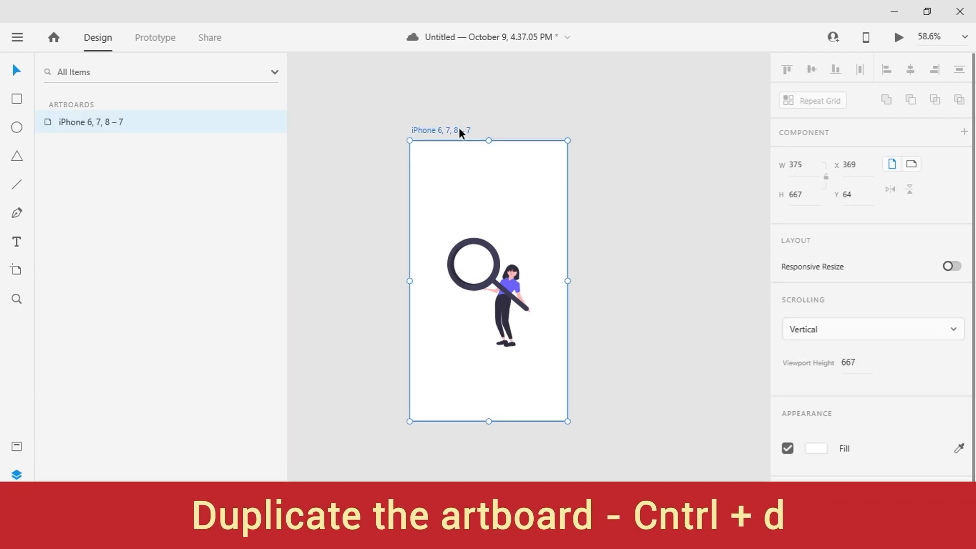
pyautogui.hotkey('ctrl', 'd')
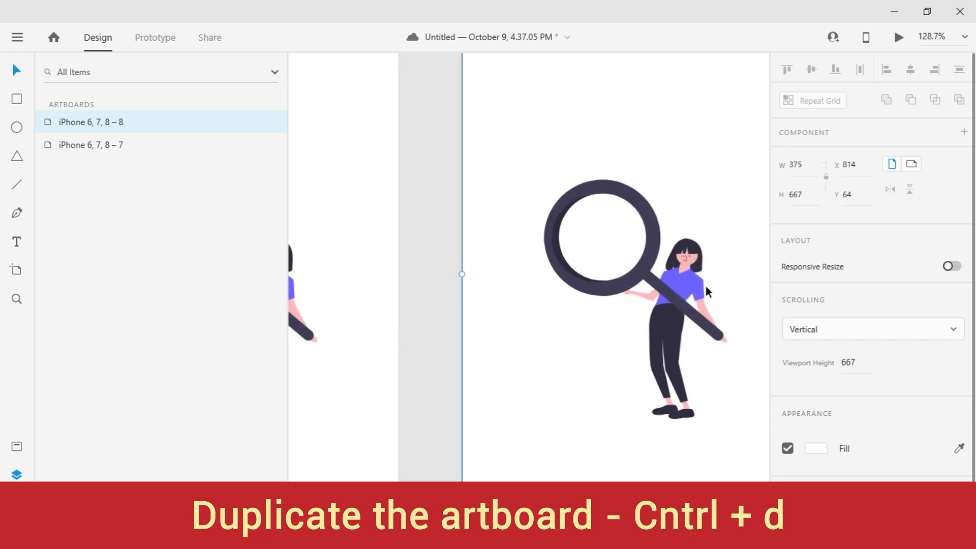
pyautogui.scroll(-3, 705, 286)
pyautogui.click(757, 382)
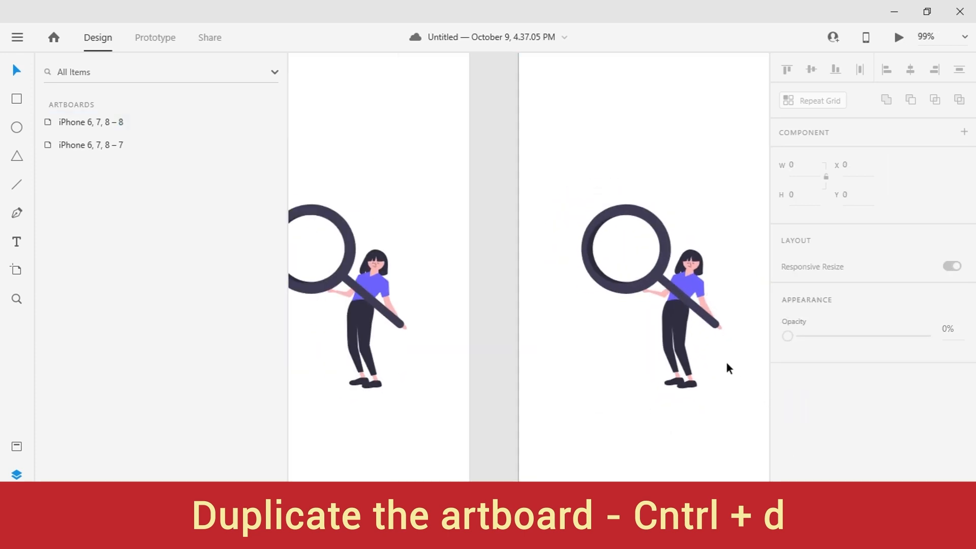
# - Select the woman's head, torso and arms on artboard iPhone 6, 7, 8 – 8 and tilt them clockwise together
pyautogui.scroll(5, 721, 348)
pyautogui.moveTo(652, 341); pyautogui.dragTo(666, 350)
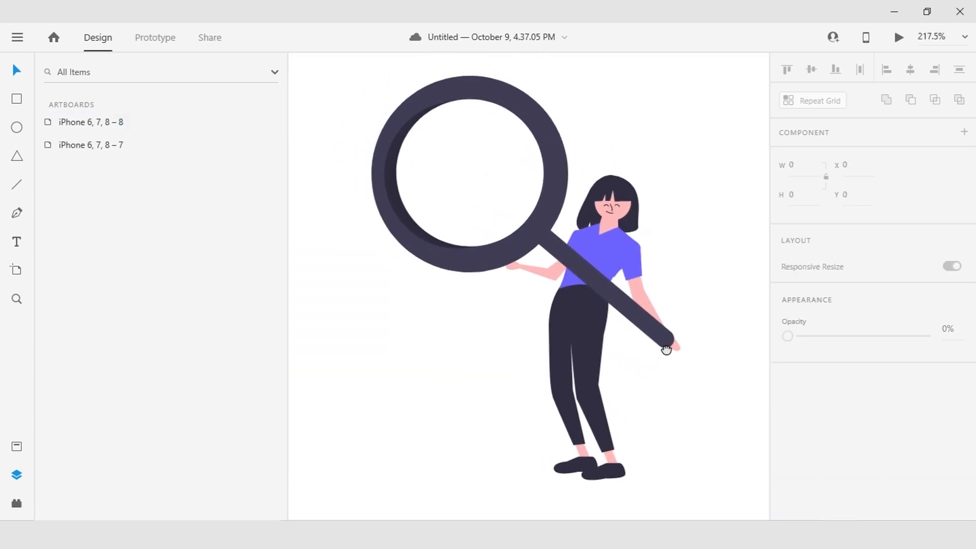
pyautogui.click(623, 218)
pyautogui.moveTo(731, 148); pyautogui.dragTo(611, 260)
pyautogui.scroll(3, 614, 279)
pyautogui.keyDown('shift'); pyautogui.click(417, 258); pyautogui.keyUp('shift')
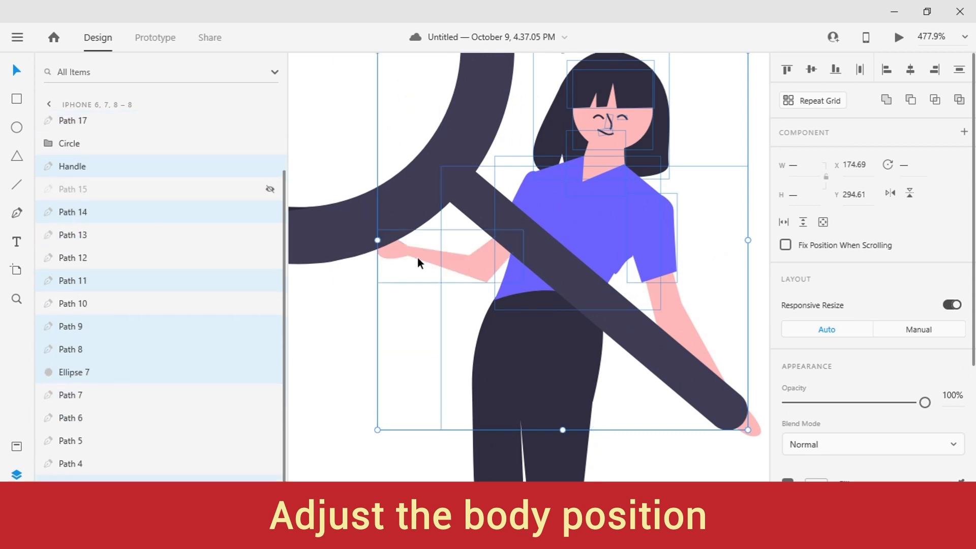
pyautogui.keyDown('shift'); pyautogui.click(693, 336); pyautogui.keyUp('shift')
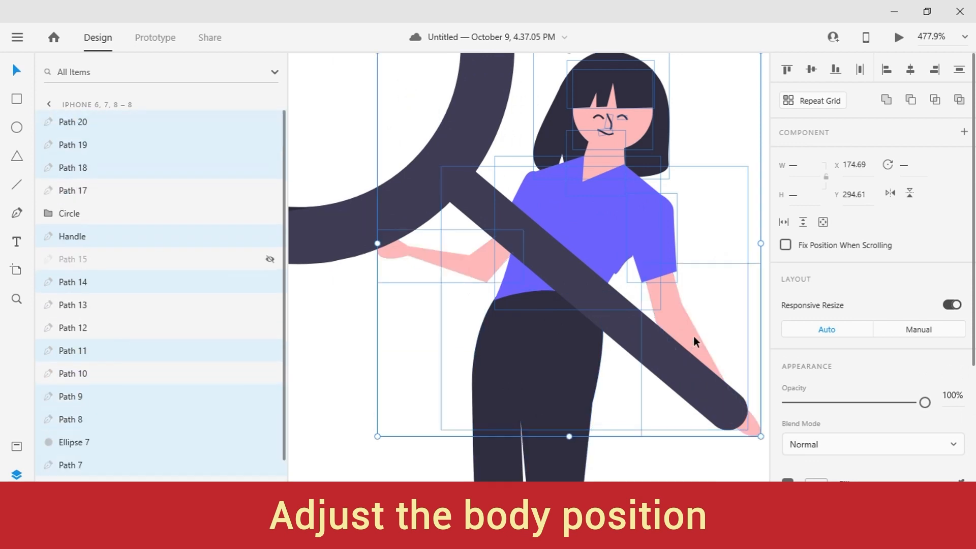
pyautogui.scroll(-3, 552, 314)
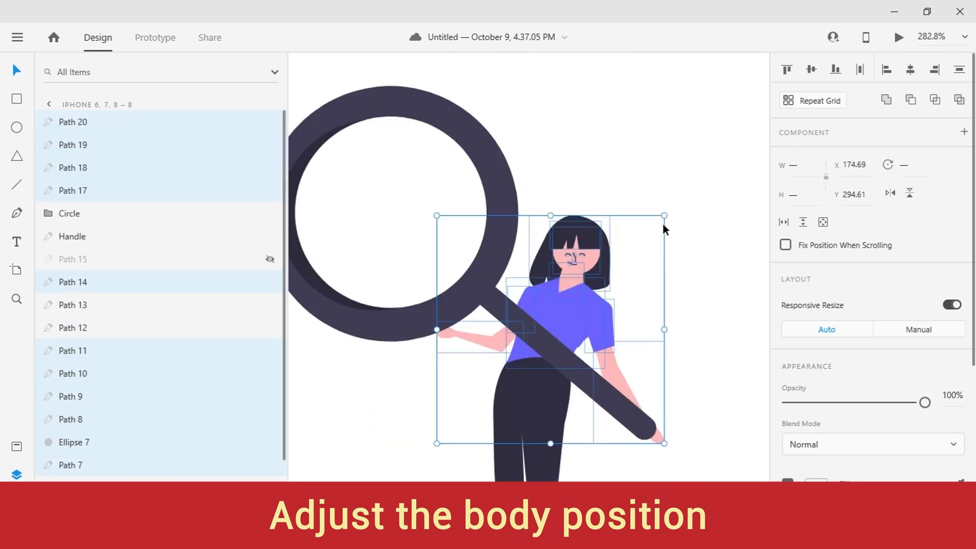
pyautogui.moveTo(668, 211); pyautogui.dragTo(685, 251)
pyautogui.moveTo(695, 311); pyautogui.dragTo(655, 250)
# - Shift the tilted upper body to X 178.59, Y 303.74 so it sits over the trousers' waist
pyautogui.hotkey('shift', 'Down')
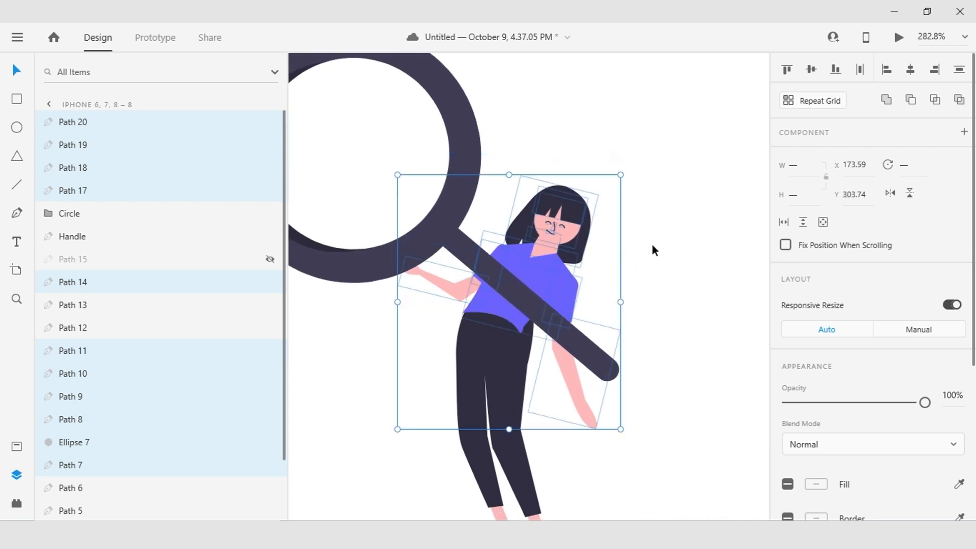
pyautogui.hotkey('shift', 'Right')
pyautogui.press('Left')
pyautogui.press('Left')
pyautogui.press('Left')
pyautogui.press('Left')
pyautogui.press('Left')
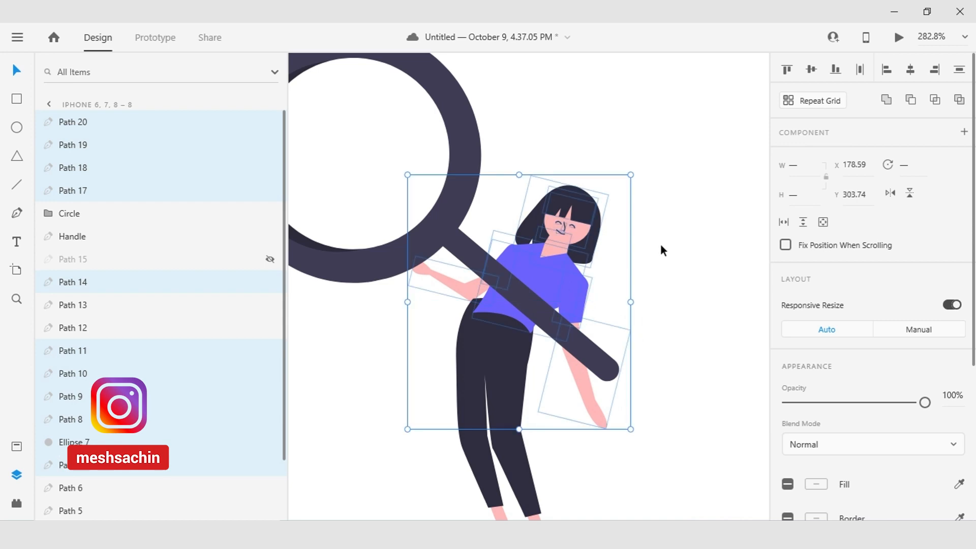
# - Reshape the woman's trousers by moving the waist and hip points to meet the tilted shirt
pyautogui.scroll(3, 470, 226)
pyautogui.click(484, 309)
pyautogui.doubleClick(484, 309)
pyautogui.click(482, 236)
pyautogui.moveTo(394, 220); pyautogui.dragTo(565, 362)
pyautogui.hotkey('shift', 'Down')
pyautogui.press('Left')
pyautogui.moveTo(478, 271); pyautogui.dragTo(485, 256)
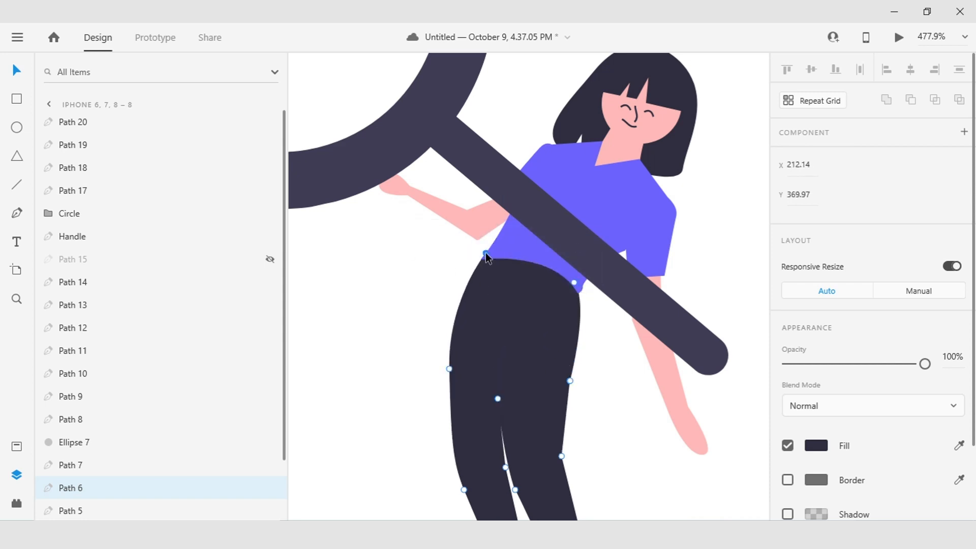
pyautogui.moveTo(569, 381); pyautogui.dragTo(564, 359)
# - Rotate the magnifying glass's Circle and Handle together slightly clockwise so the handle's end meets the woman's lowered hand
pyautogui.doubleClick(675, 394)
pyautogui.moveTo(729, 402); pyautogui.dragTo(657, 468)
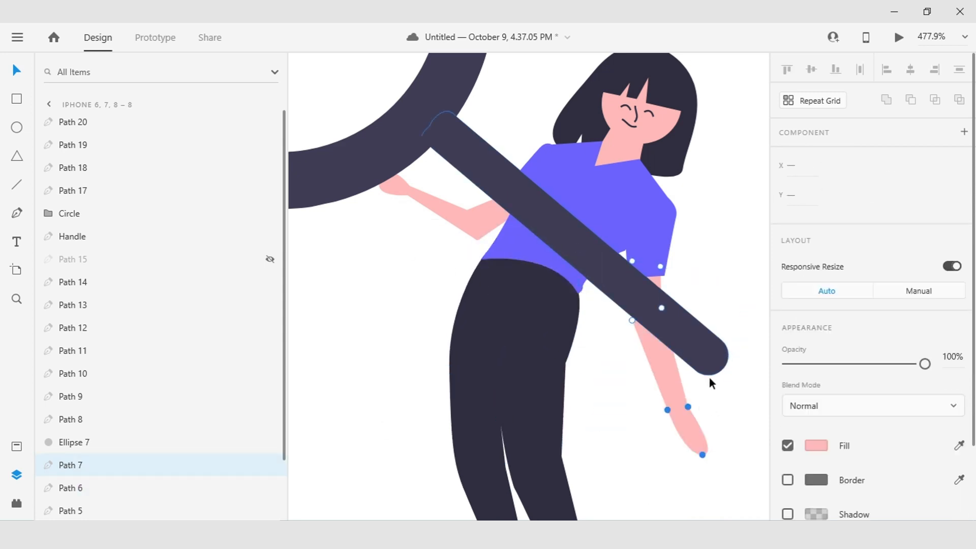
pyautogui.click(706, 364)
pyautogui.scroll(-5, 706, 364)
pyautogui.keyDown('shift'); pyautogui.click(623, 272); pyautogui.keyUp('shift')
pyautogui.click(640, 251)
pyautogui.hotkey('ctrl', 'z')
pyautogui.moveTo(715, 123); pyautogui.dragTo(727, 154)
pyautogui.scroll(4, 707, 311)
pyautogui.moveTo(615, 316); pyautogui.dragTo(626, 331)
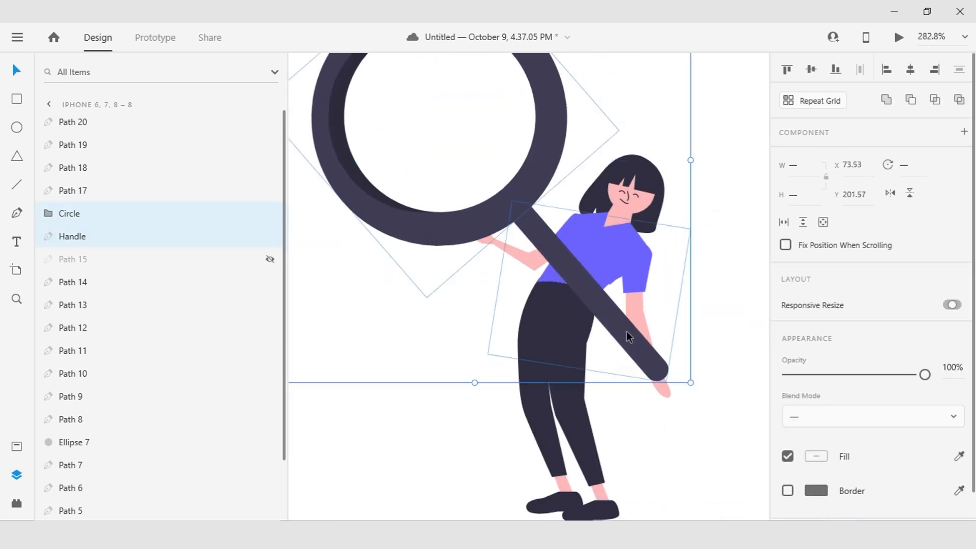
# - Select the parts of the woman's head and tilt them slightly clockwise
pyautogui.click(731, 302)
pyautogui.moveTo(692, 137); pyautogui.dragTo(612, 204)
pyautogui.click(694, 178)
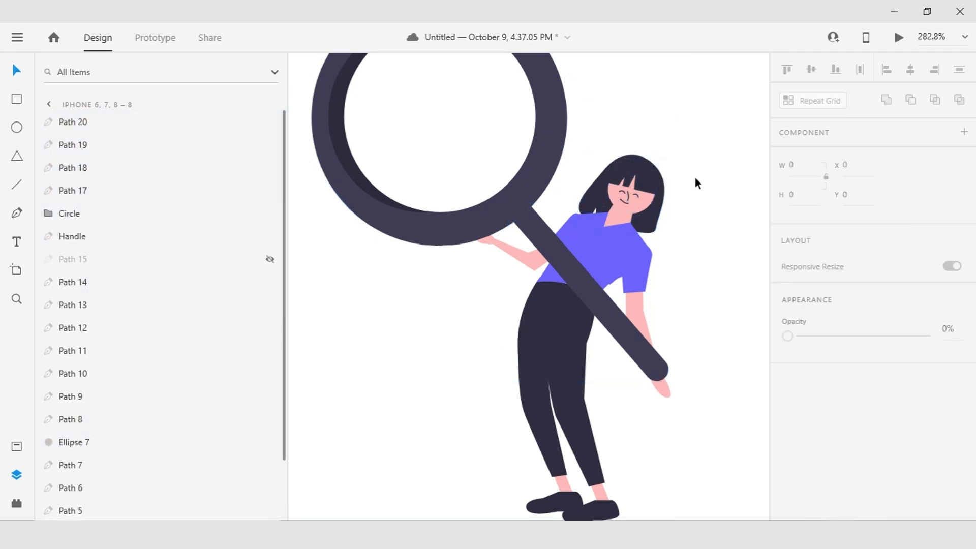
pyautogui.moveTo(678, 119); pyautogui.dragTo(628, 192)
pyautogui.moveTo(669, 160); pyautogui.dragTo(679, 155)
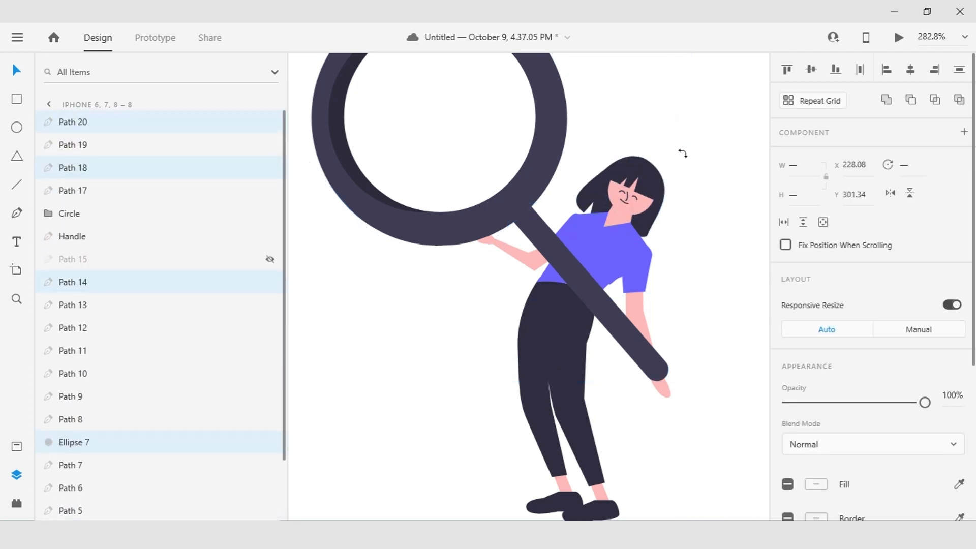
pyautogui.click(706, 203)
# - Duplicate the artboard iPhone 6, 7, 8 – 8 and hide the magnifying glass's Circle and Handle in the copy
pyautogui.scroll(-6, 627, 329)
pyautogui.click(517, 160)
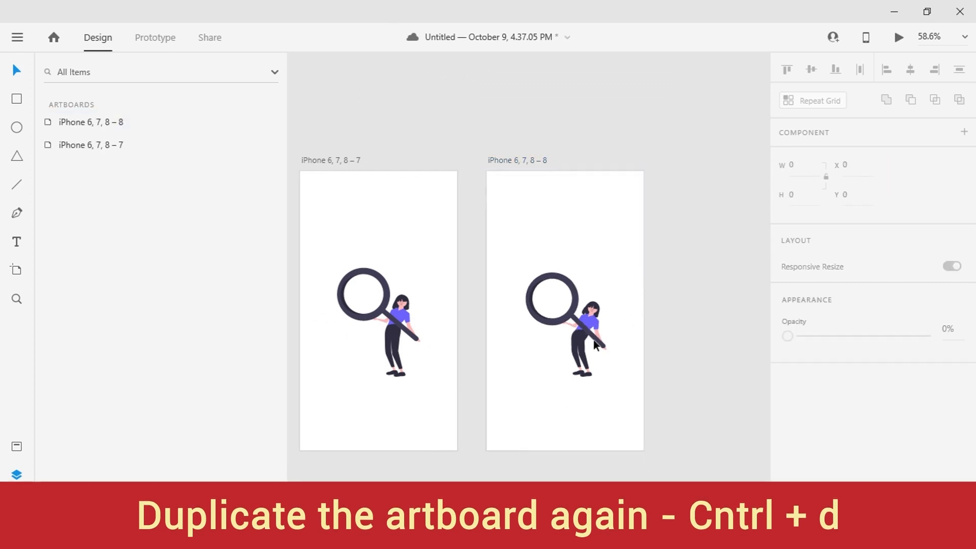
pyautogui.scroll(3, 551, 347)
pyautogui.moveTo(589, 358); pyautogui.dragTo(556, 341)
pyautogui.scroll(-3, 579, 327)
pyautogui.scroll(2, 560, 335)
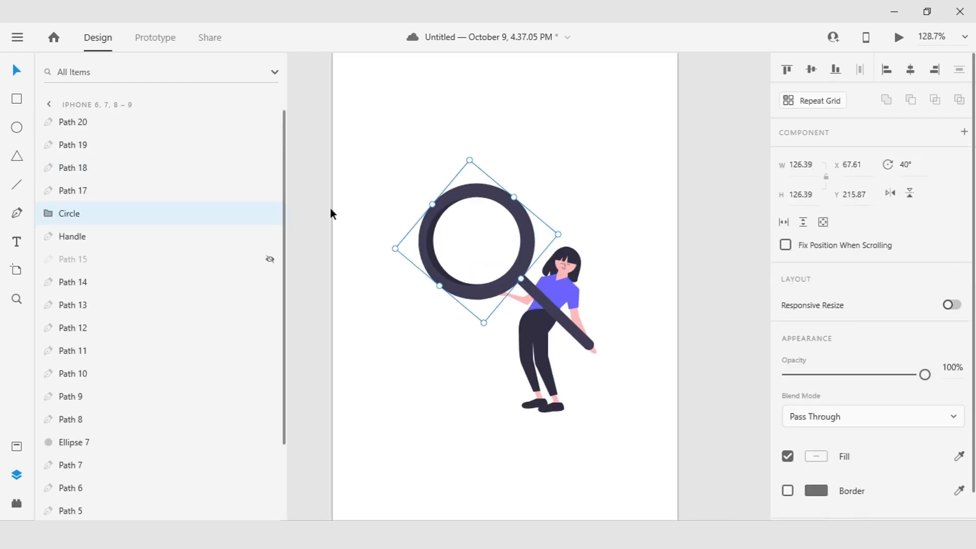
pyautogui.click(270, 214)
pyautogui.click(270, 236)
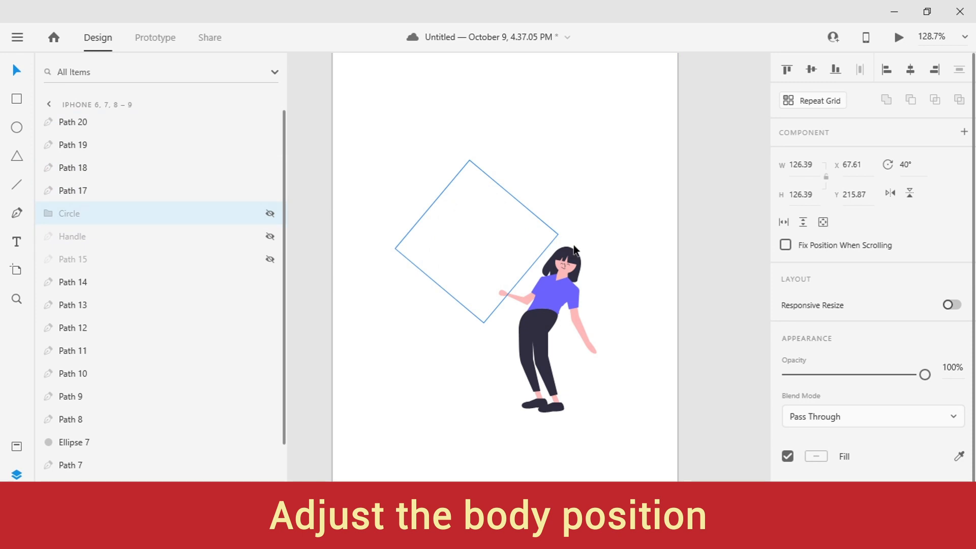
# - Rotate the woman's head, torso and arms counterclockwise into a nearly upright pose and move them to X 170.73, Y 295.25
pyautogui.moveTo(471, 223); pyautogui.dragTo(624, 303)
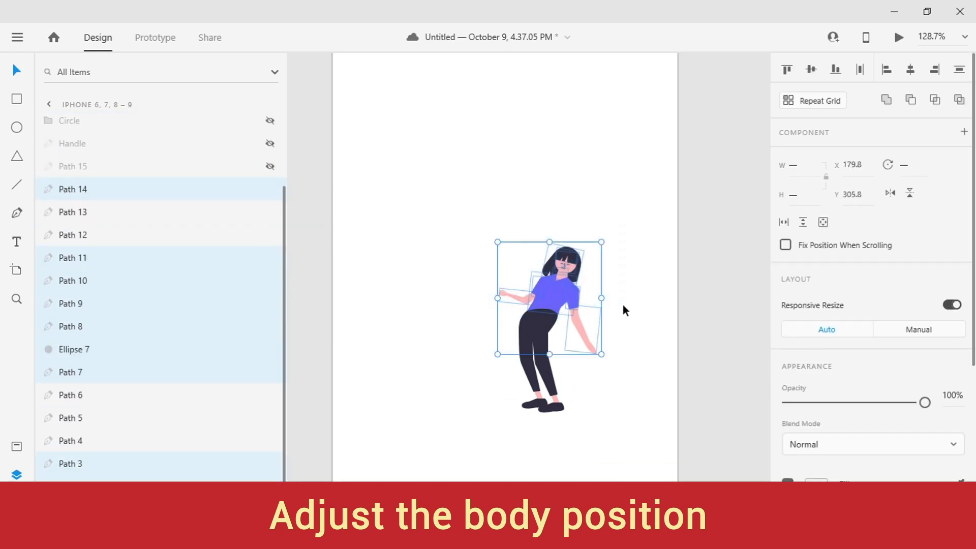
pyautogui.scroll(3, 623, 304)
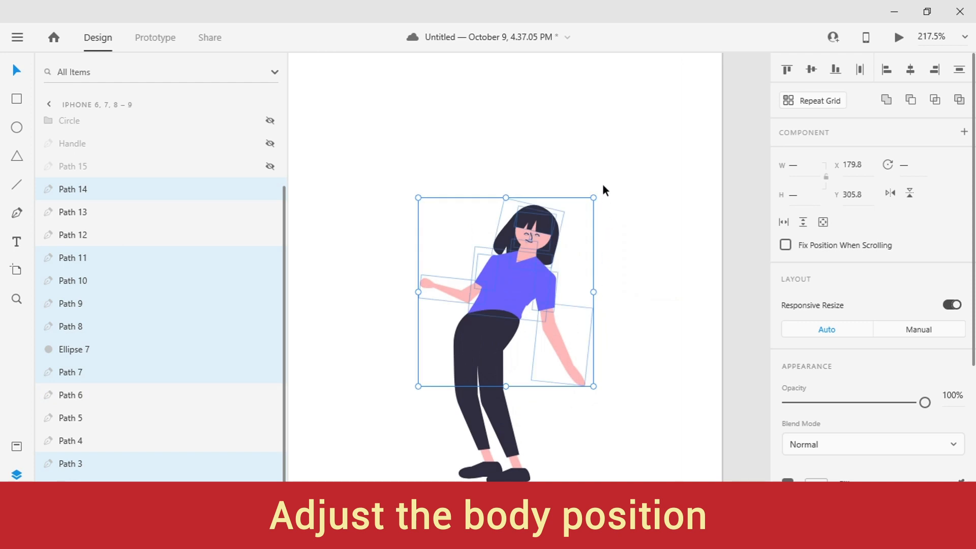
pyautogui.moveTo(597, 192); pyautogui.dragTo(558, 183)
pyautogui.moveTo(518, 271); pyautogui.dragTo(507, 239)
pyautogui.hotkey('ctrl', 'z')
pyautogui.hotkey('shift', 'Left')
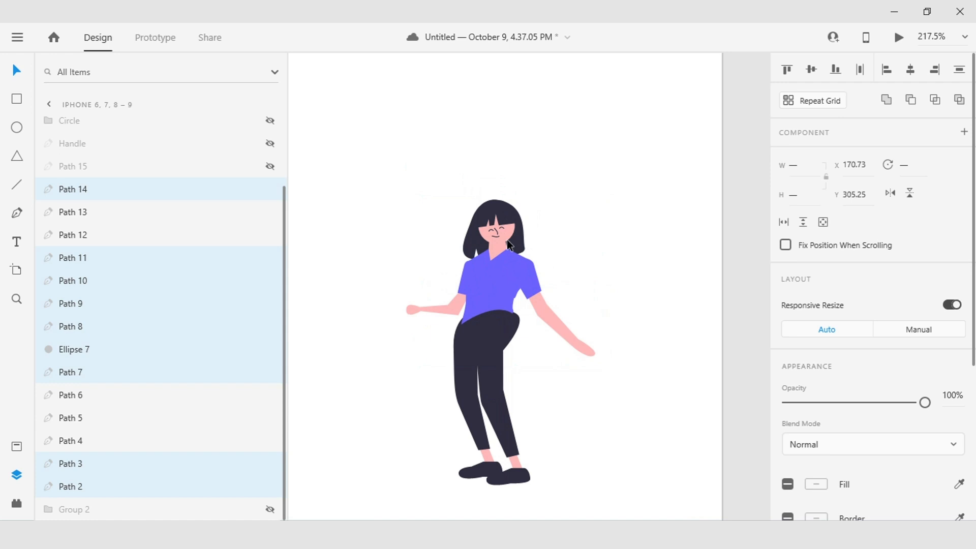
pyautogui.hotkey('shift', 'Up')
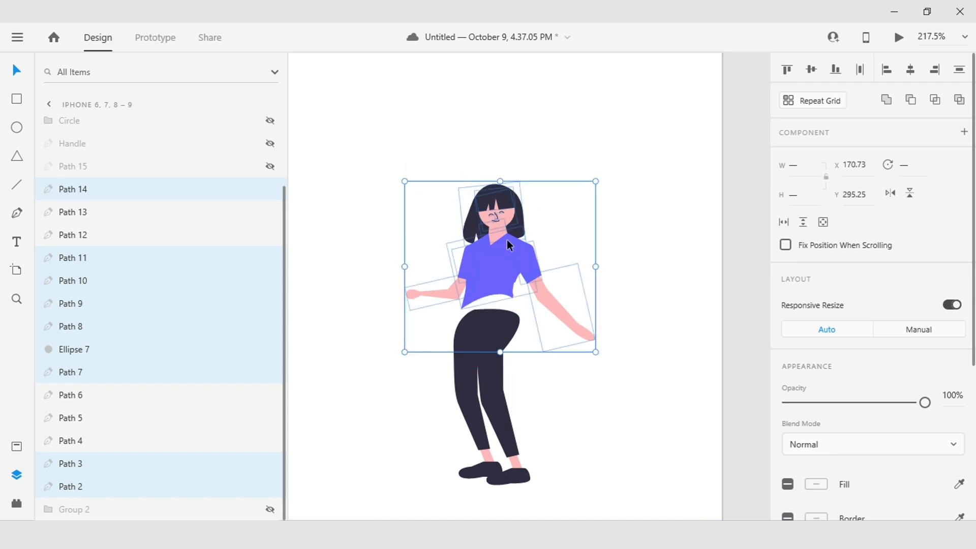
# - Reshape the upper points of the trousers on iPhone 6, 7, 8 – 9 so the waist and hips meet the raised shirt
pyautogui.click(487, 333)
pyautogui.scroll(5, 487, 333)
pyautogui.doubleClick(487, 325)
pyautogui.moveTo(405, 279); pyautogui.dragTo(605, 415)
pyautogui.moveTo(556, 294); pyautogui.dragTo(544, 247)
pyautogui.moveTo(402, 346); pyautogui.dragTo(416, 340)
# - Adjust the trousers' lower leg points, nudging them right so the hems line up with the ankles
pyautogui.scroll(-5, 557, 263)
pyautogui.moveTo(601, 222); pyautogui.dragTo(370, 371)
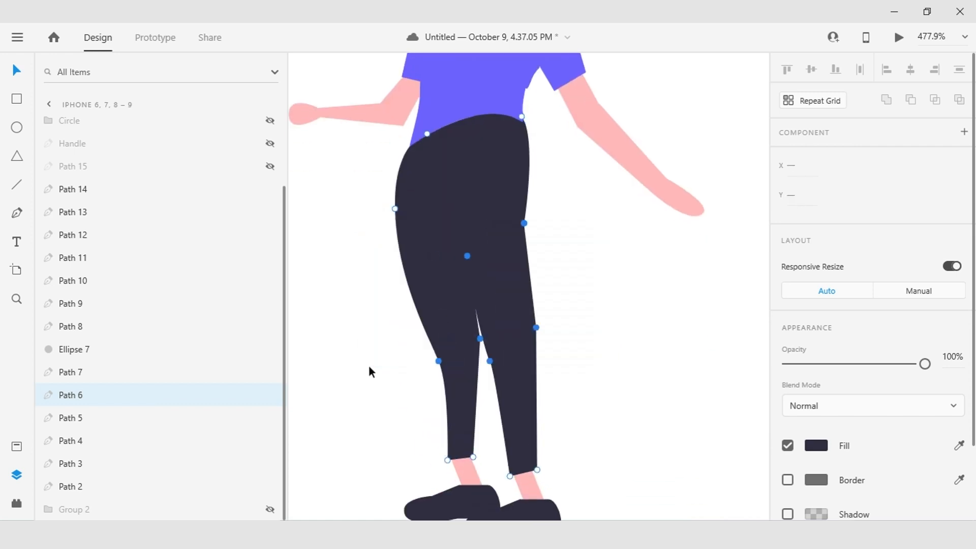
pyautogui.scroll(-2, 369, 366)
pyautogui.moveTo(594, 335); pyautogui.dragTo(432, 417)
pyautogui.press('Right')
pyautogui.press('Right')
pyautogui.press('Right')
pyautogui.press('Right')
# - Nudge all points of the trousers slightly left to align them beneath the shirt
pyautogui.scroll(-3, 556, 294)
pyautogui.moveTo(388, 170); pyautogui.dragTo(603, 312)
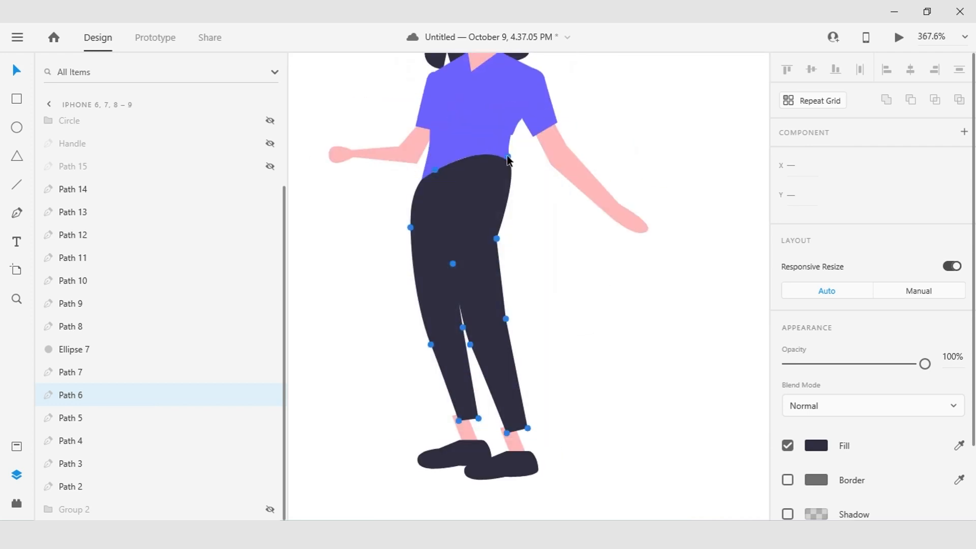
pyautogui.press('Left')
pyautogui.press('Left')
pyautogui.press('Left')
pyautogui.press('Left')
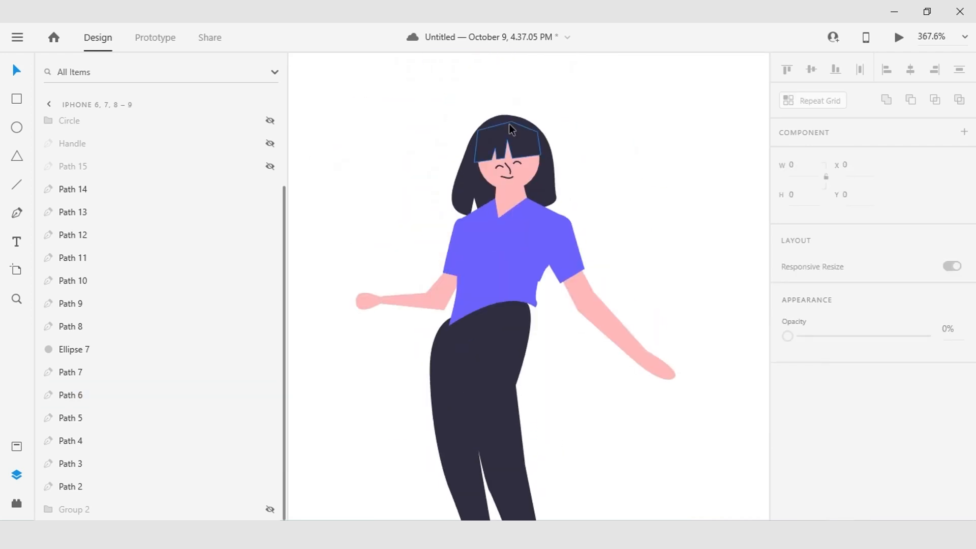
pyautogui.moveTo(511, 130); pyautogui.dragTo(683, 304)
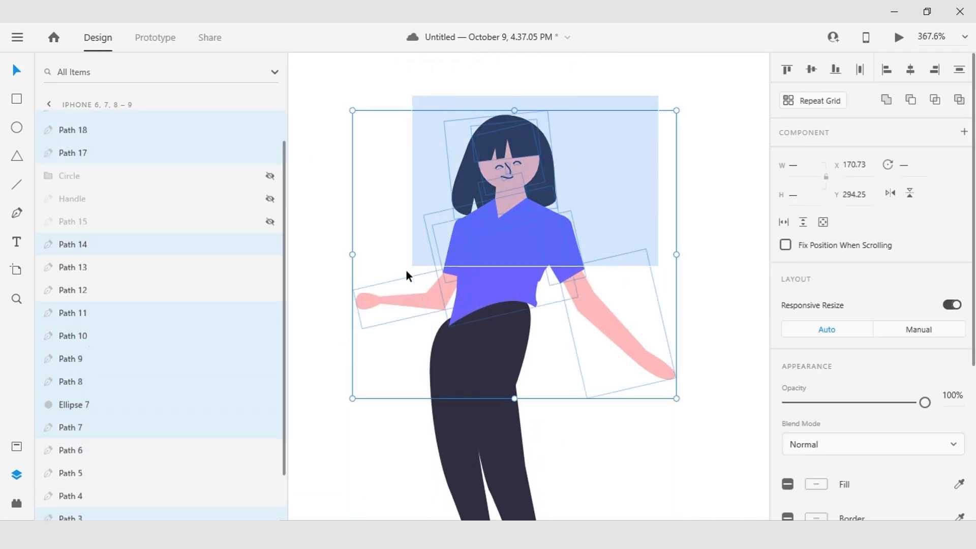
pyautogui.click(676, 240)
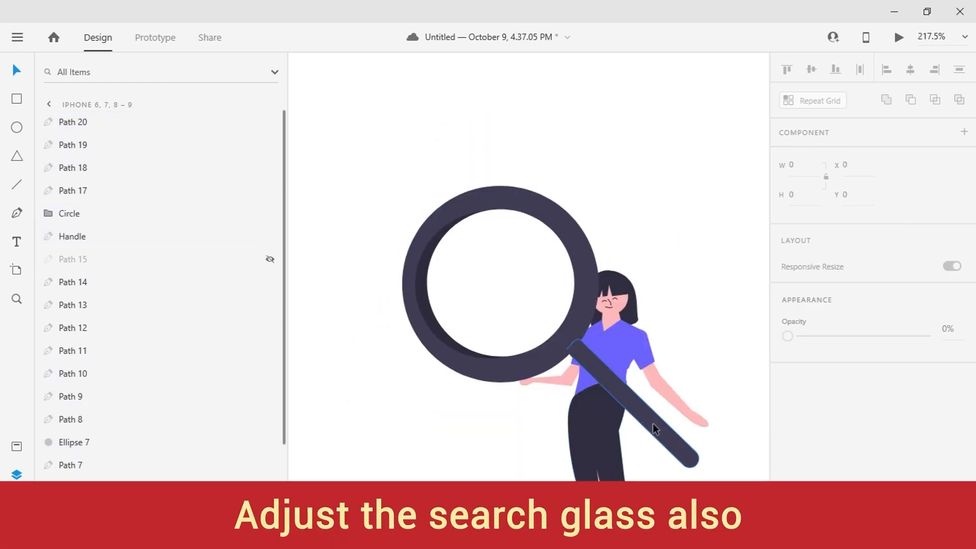
# - Move the magnifying glass's Circle and Handle together up and left so the handle crosses the woman's torso
pyautogui.click(652, 423)
pyautogui.keyDown('shift'); pyautogui.click(590, 318); pyautogui.keyUp('shift')
pyautogui.moveTo(648, 413); pyautogui.dragTo(601, 347)
# - Edit the points of the arm beside the handle's lower end and pull its elbow outward from the body
pyautogui.click(685, 402)
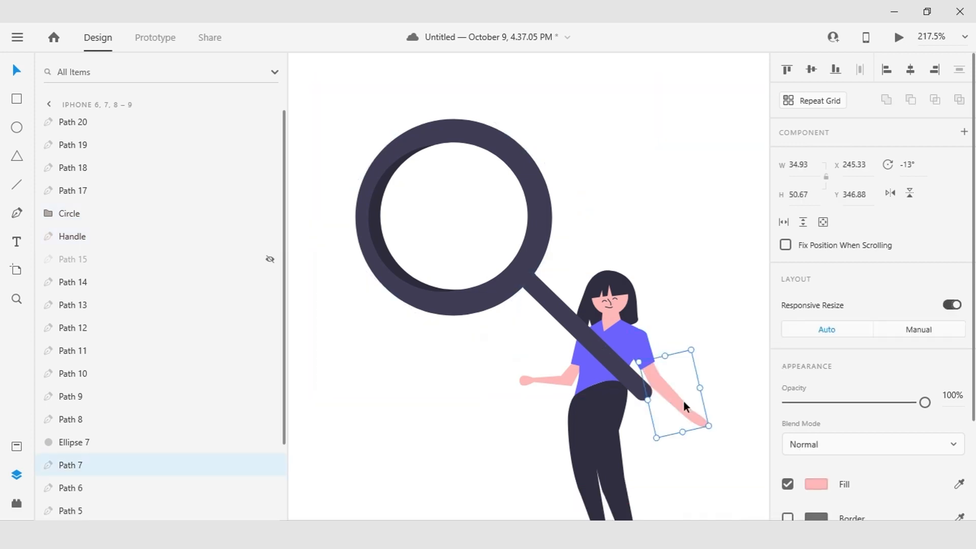
pyautogui.scroll(5, 682, 399)
pyautogui.doubleClick(703, 364)
pyautogui.scroll(-2, 703, 364)
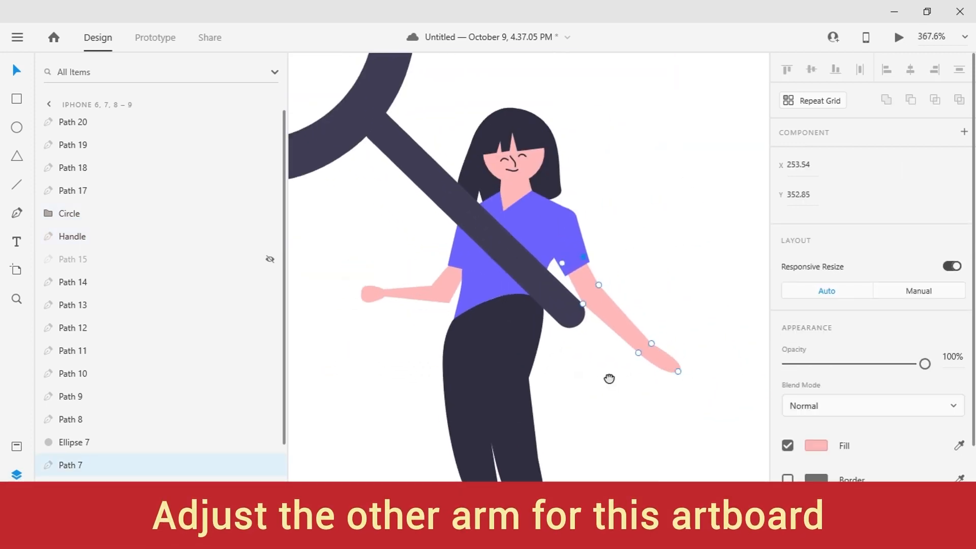
pyautogui.moveTo(616, 284); pyautogui.dragTo(577, 308)
pyautogui.moveTo(596, 286); pyautogui.dragTo(617, 273)
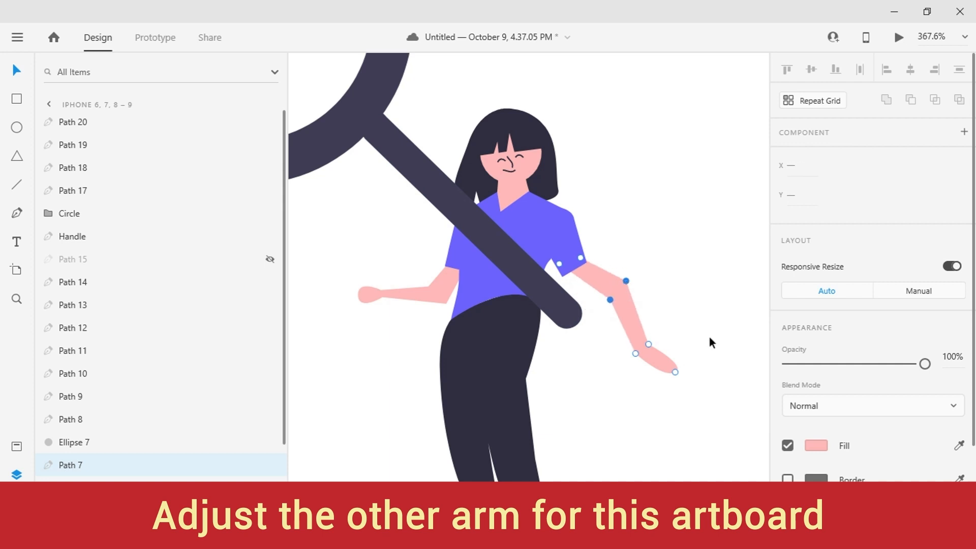
# - Move the same arm's hand points to the handle's lower end and refine the wrist and elbow into a bent arm
pyautogui.moveTo(711, 342); pyautogui.dragTo(631, 407)
pyautogui.moveTo(715, 328); pyautogui.dragTo(615, 401)
pyautogui.moveTo(648, 344); pyautogui.dragTo(581, 337)
pyautogui.moveTo(590, 301); pyautogui.dragTo(609, 332)
pyautogui.moveTo(603, 326); pyautogui.dragTo(602, 332)
pyautogui.keyDown('shift'); pyautogui.click(572, 324); pyautogui.keyUp('shift')
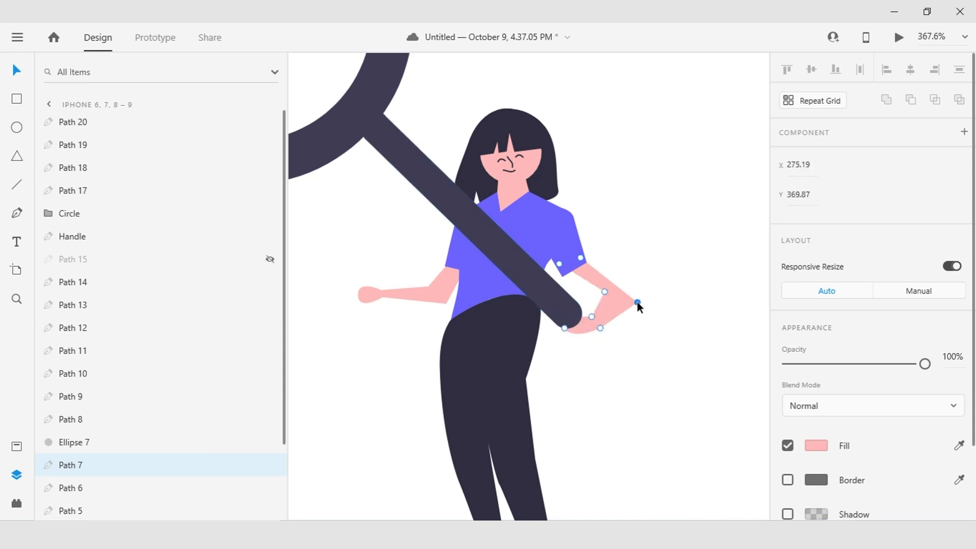
pyautogui.moveTo(614, 296); pyautogui.dragTo(608, 296)
# - Extend the shirt sleeve outward over the bent arm and adjust the upper arm's points to fit inside it
pyautogui.scroll(3, 581, 275)
pyautogui.doubleClick(575, 224)
pyautogui.click(593, 246)
pyautogui.keyDown('shift'); pyautogui.click(540, 280); pyautogui.keyUp('shift')
pyautogui.moveTo(540, 281); pyautogui.dragTo(607, 214)
pyautogui.doubleClick(556, 261)
pyautogui.click(580, 235)
pyautogui.scroll(-6, 715, 298)
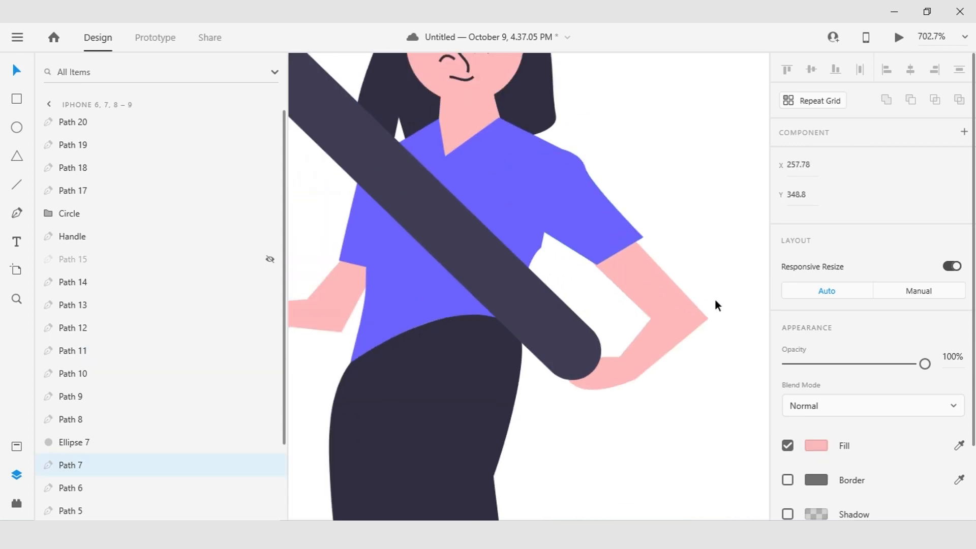
# - Reshape the woman's other arm so its elbow drops and its forearm rises toward the magnifying glass
pyautogui.click(513, 375)
pyautogui.doubleClick(513, 375)
pyautogui.moveTo(500, 356); pyautogui.dragTo(467, 387)
pyautogui.moveTo(492, 376)
pyautogui.mouseDown()
pyautogui.moveTo(469, 314)
pyautogui.moveTo(547, 389)
pyautogui.mouseUp()
pyautogui.click(541, 381)
pyautogui.moveTo(517, 337); pyautogui.dragTo(548, 397)
pyautogui.moveTo(540, 380); pyautogui.dragTo(556, 337)
# - Reshape the sleeve above the raised forearm so it angles outward from the shoulder
pyautogui.scroll(4, 514, 338)
pyautogui.click(549, 334)
pyautogui.doubleClick(559, 337)
pyautogui.click(560, 337)
pyautogui.moveTo(581, 253); pyautogui.dragTo(599, 270)
# - Tuck the upper-arm points of the raised arm under its sleeve and slightly adjust the wrist
pyautogui.doubleClick(543, 346)
pyautogui.moveTo(562, 335); pyautogui.dragTo(545, 299)
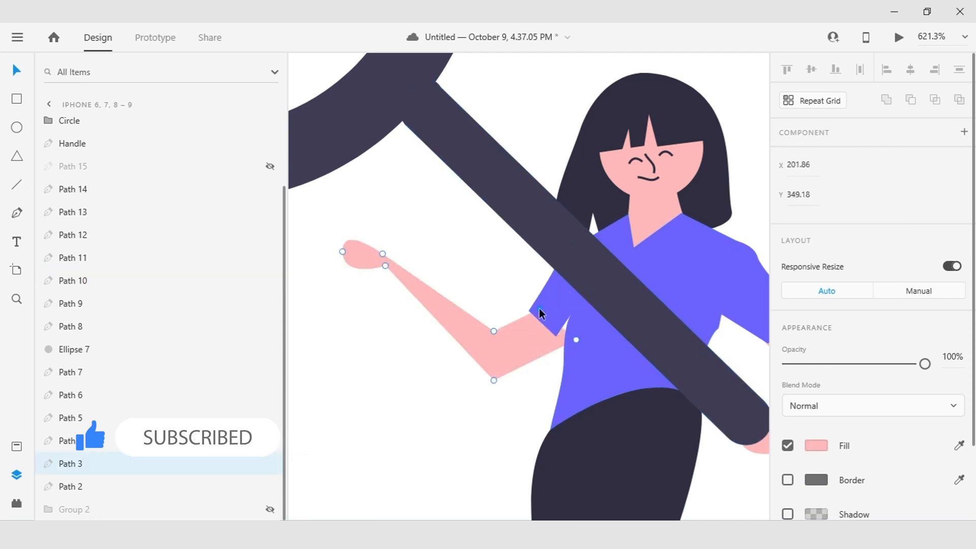
pyautogui.moveTo(576, 339); pyautogui.dragTo(554, 329)
pyautogui.moveTo(385, 265); pyautogui.dragTo(378, 269)
pyautogui.scroll(-9, 573, 328)
pyautogui.click(655, 340)
# - Squash the magnifying glass's Circle group symmetrically about its centre into a narrower, tilted ellipse
pyautogui.scroll(1, 606, 350)
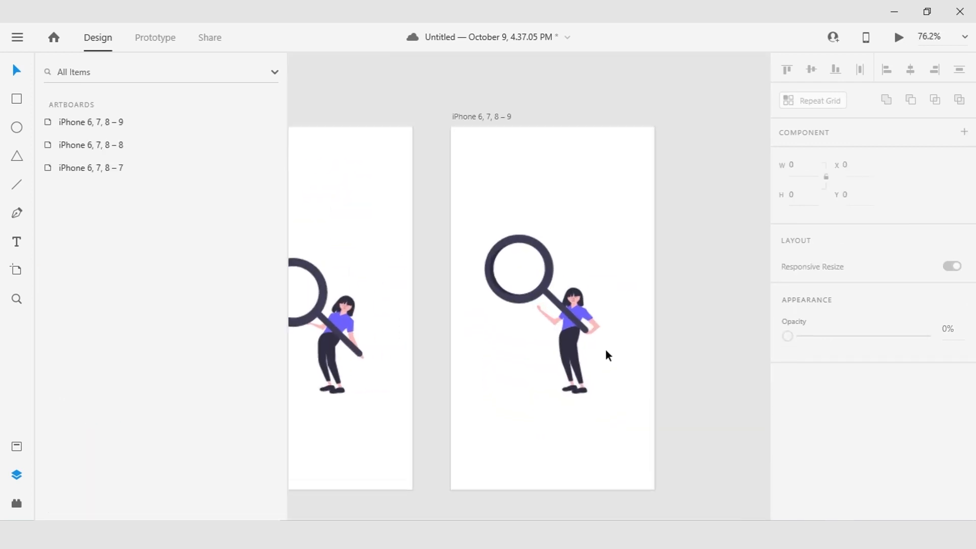
pyautogui.scroll(2, 535, 280)
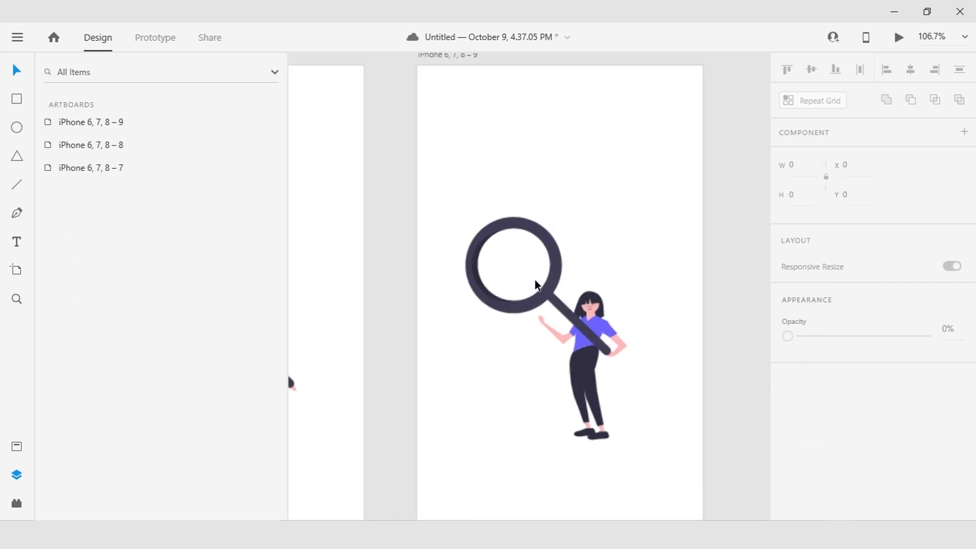
pyautogui.scroll(2, 535, 279)
pyautogui.click(565, 271)
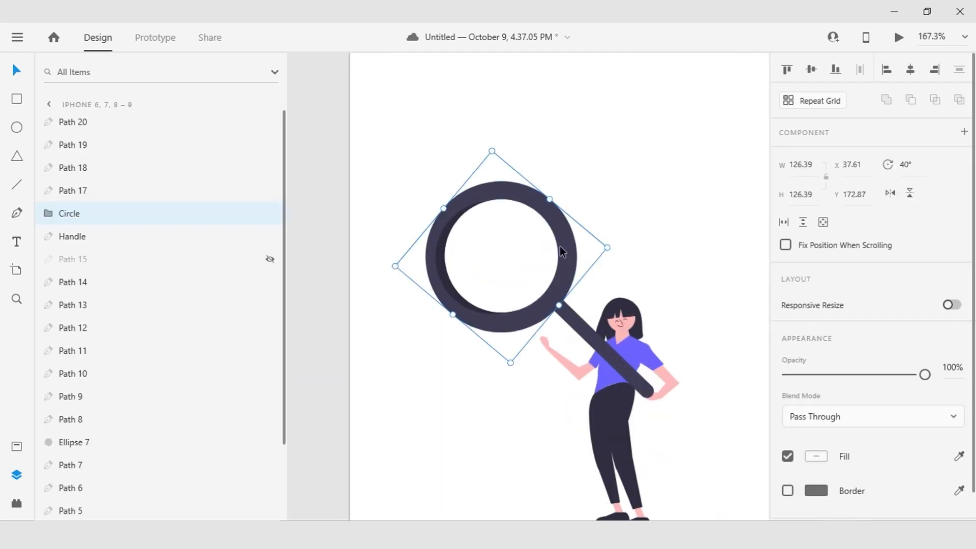
pyautogui.press('alt')
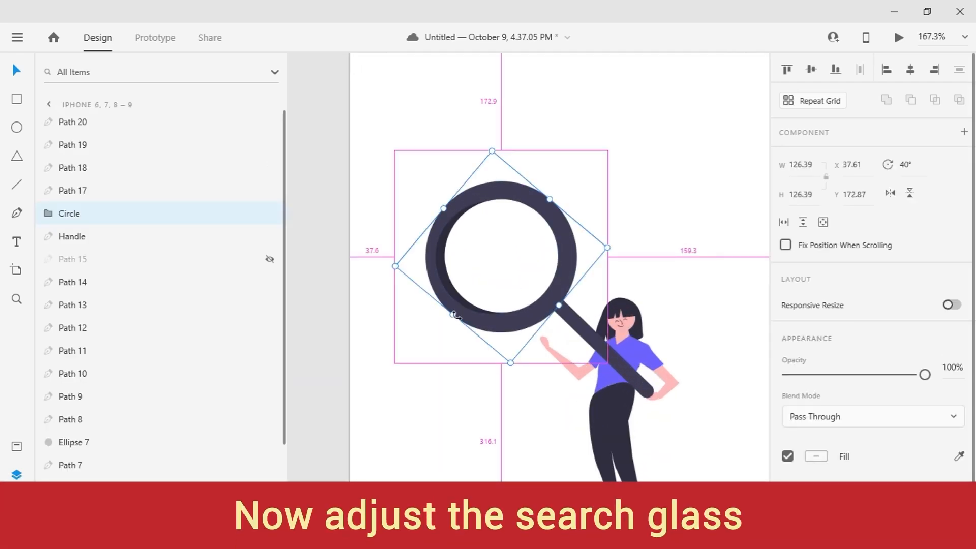
pyautogui.moveTo(453, 315); pyautogui.dragTo(476, 289)
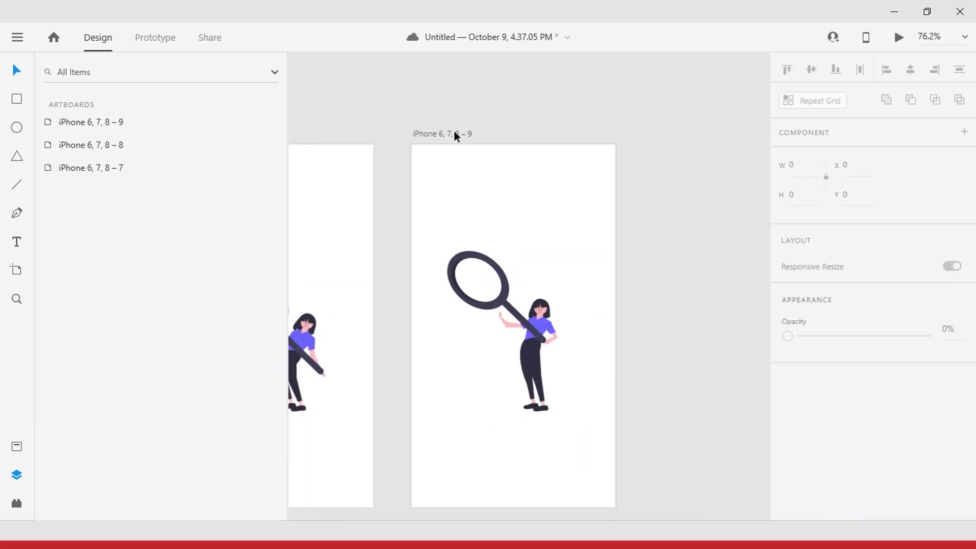
# - Duplicate the artboard iPhone 6, 7, 8 – 9
pyautogui.click(455, 134)
pyautogui.hotkey('ctrl', 'd')
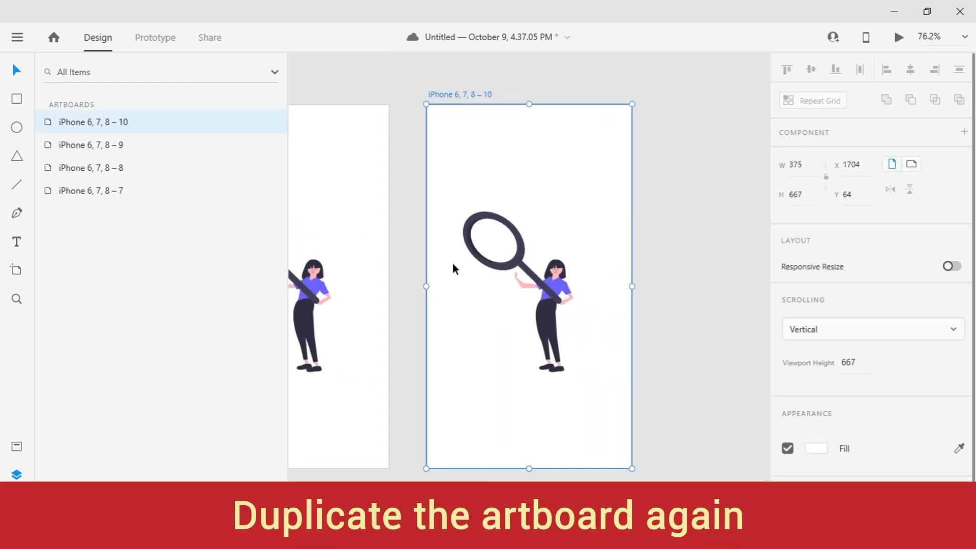
# - Flip the magnifying glass's Circle group symmetrically through its centre into a narrower ellipse with a height of about 81
pyautogui.scroll(4, 452, 263)
pyautogui.click(517, 252)
pyautogui.press('alt')
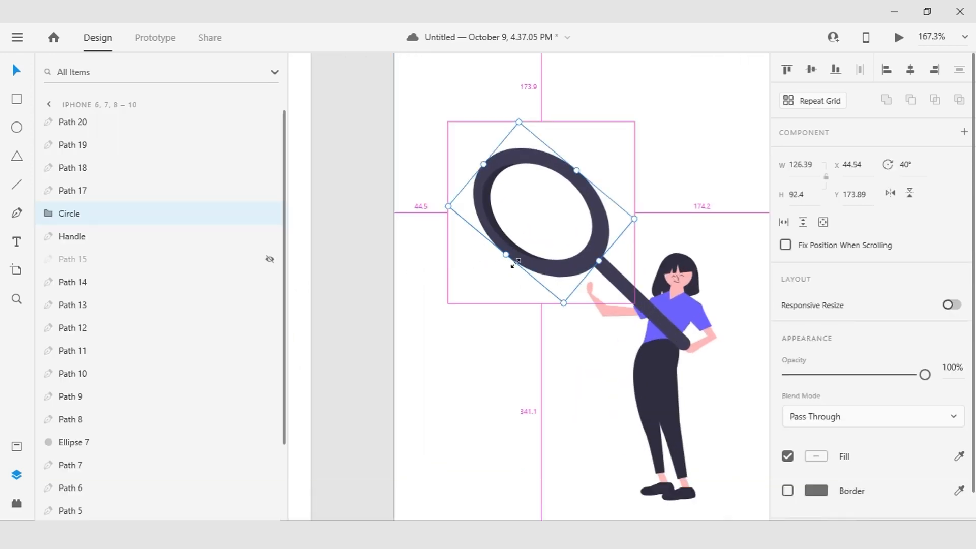
pyautogui.scroll(1, 558, 248)
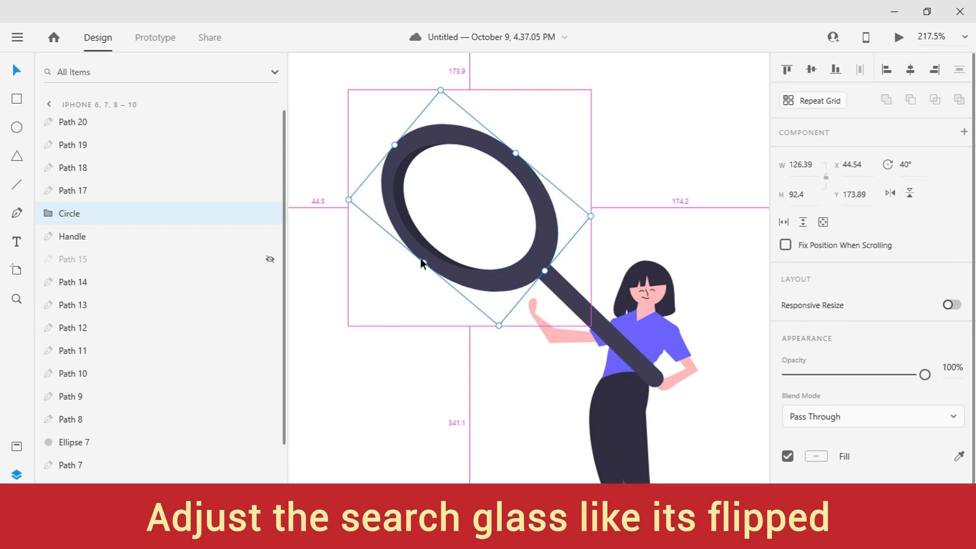
pyautogui.moveTo(423, 263); pyautogui.dragTo(513, 162)
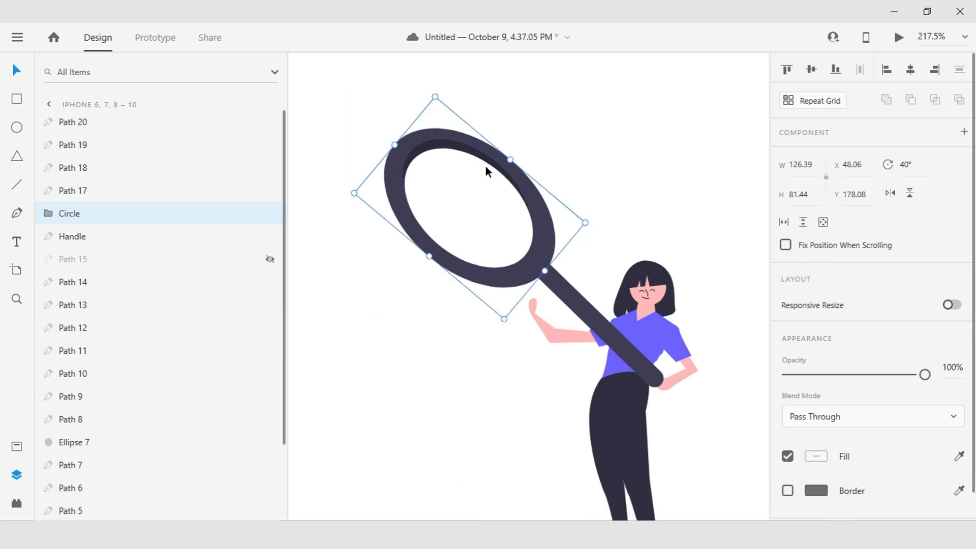
pyautogui.press('Escape')
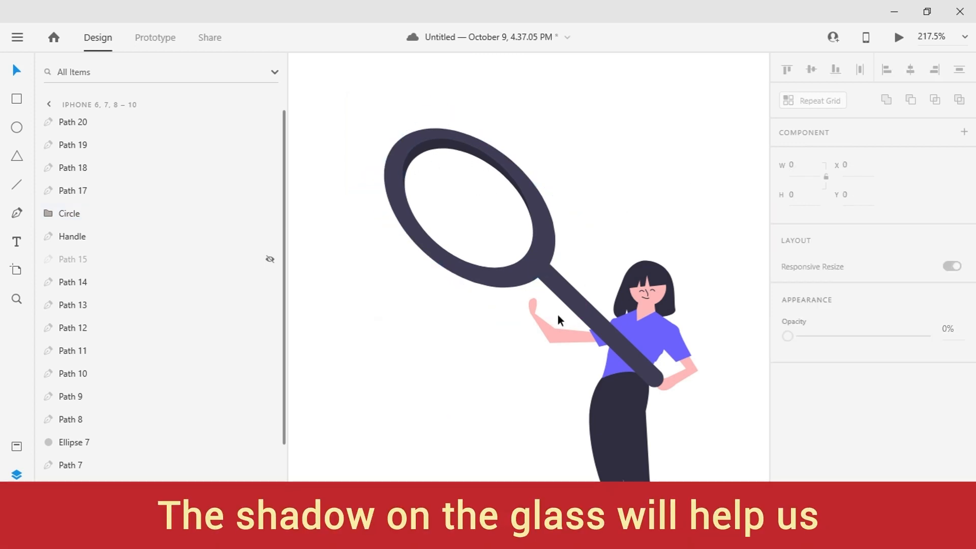
# - Reshape the raised forearm so its hand and wrist points tip lower and outward, and slim the arm at the elbow
pyautogui.scroll(5, 558, 321)
pyautogui.click(549, 261)
pyautogui.doubleClick(549, 260)
pyautogui.moveTo(556, 233); pyautogui.dragTo(514, 282)
pyautogui.press('Escape')
pyautogui.doubleClick(545, 244)
pyautogui.click(551, 278)
pyautogui.moveTo(569, 236); pyautogui.dragTo(512, 276)
pyautogui.click(541, 263)
pyautogui.doubleClick(515, 282)
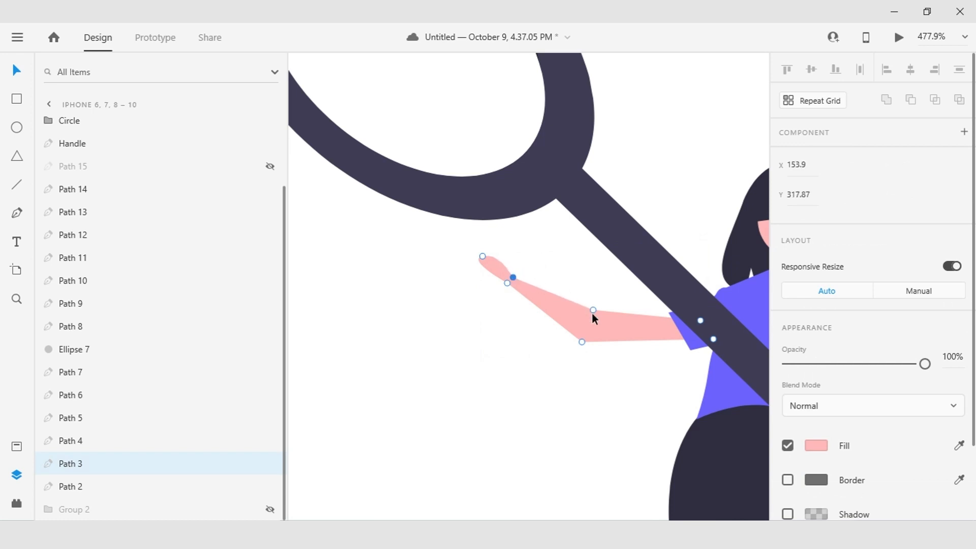
pyautogui.moveTo(593, 310); pyautogui.dragTo(587, 315)
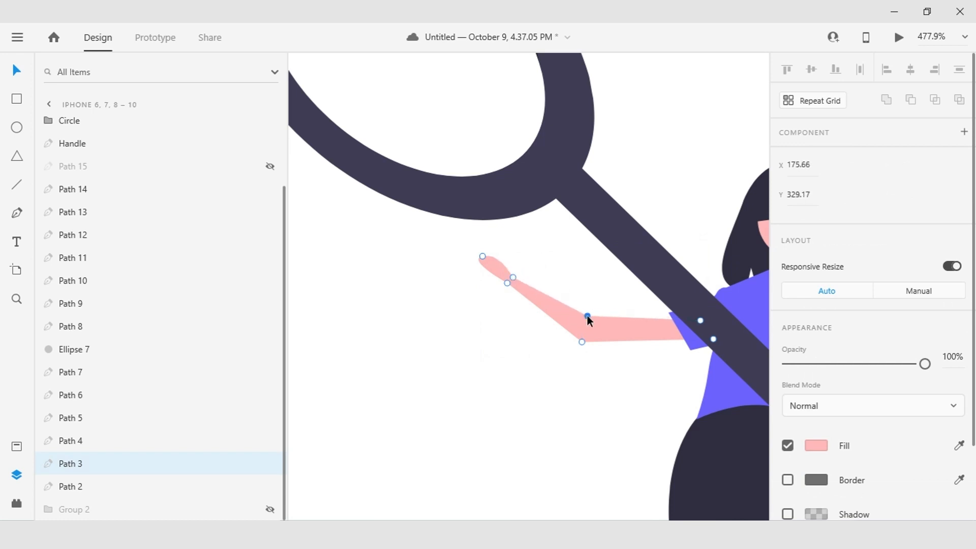
# - Extend the two outer points of the sleeve above the raised forearm farther outward along the arm
pyautogui.doubleClick(681, 317)
pyautogui.click(669, 314)
pyautogui.moveTo(654, 313); pyautogui.dragTo(658, 313)
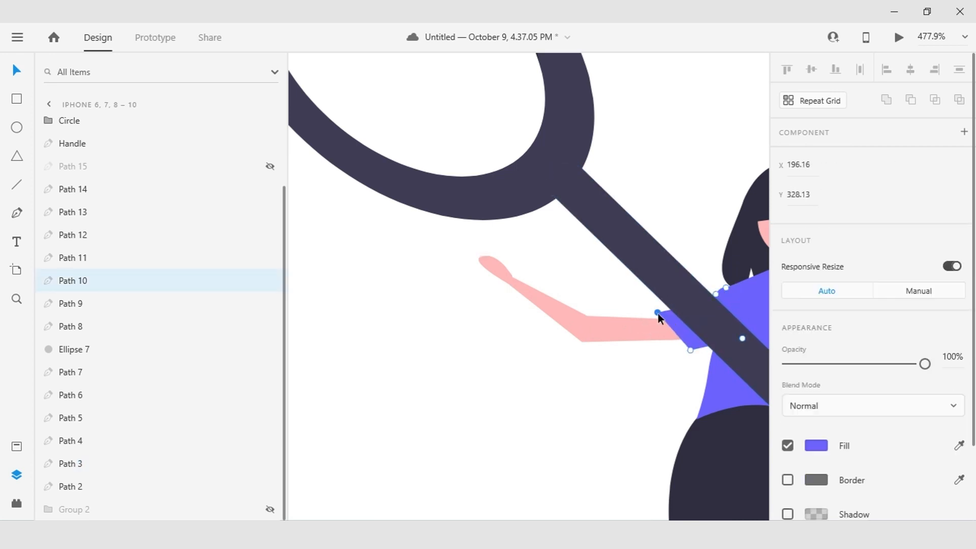
pyautogui.moveTo(690, 350); pyautogui.dragTo(679, 353)
pyautogui.keyDown('ctrl'); pyautogui.scroll(-5, 581, 331); pyautogui.keyUp('ctrl')
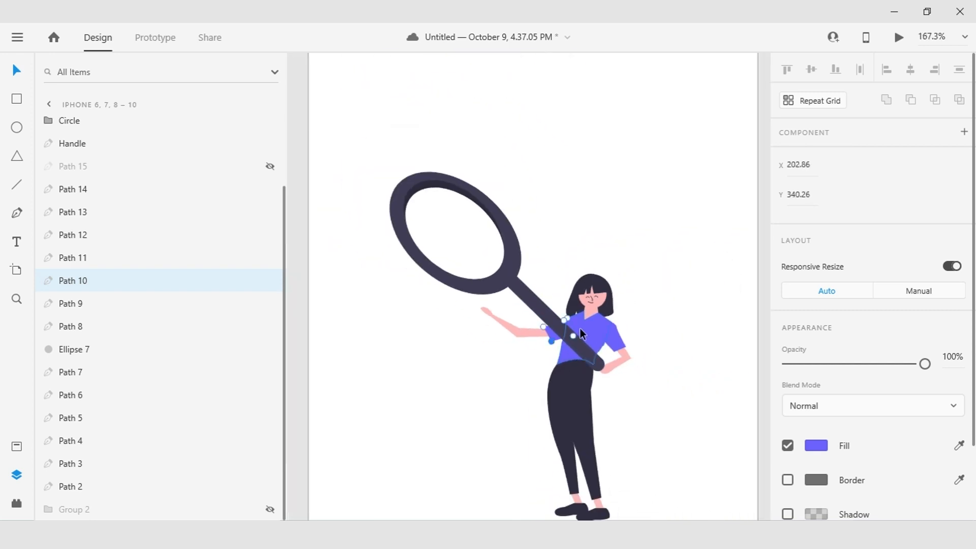
# - Duplicate the second artboard, iPhone 6, 7, 8 – 8, as the final frame of the sequence
pyautogui.keyDown('ctrl'); pyautogui.scroll(-3, 580, 332); pyautogui.keyUp('ctrl')
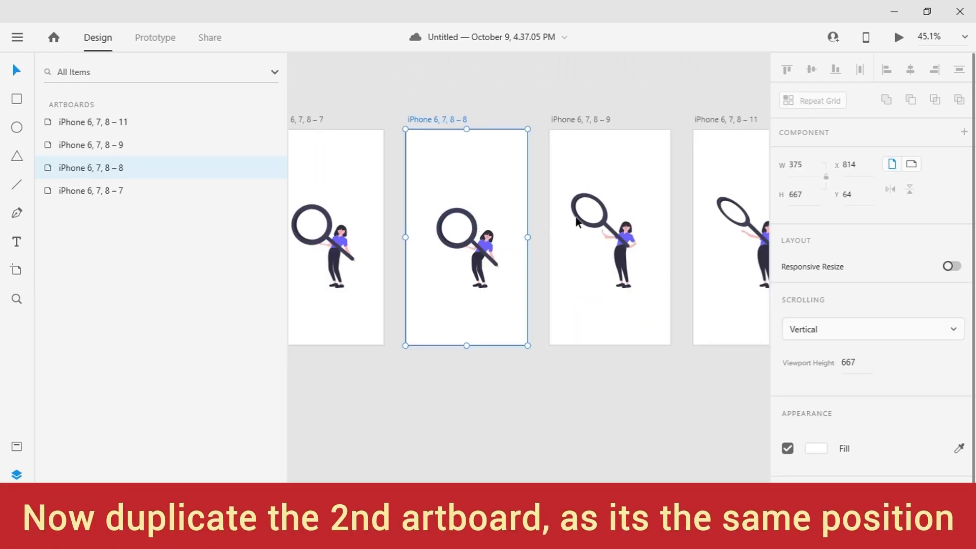
pyautogui.click(474, 112)
pyautogui.click(453, 120)
pyautogui.hotkey('ctrl', 'd')
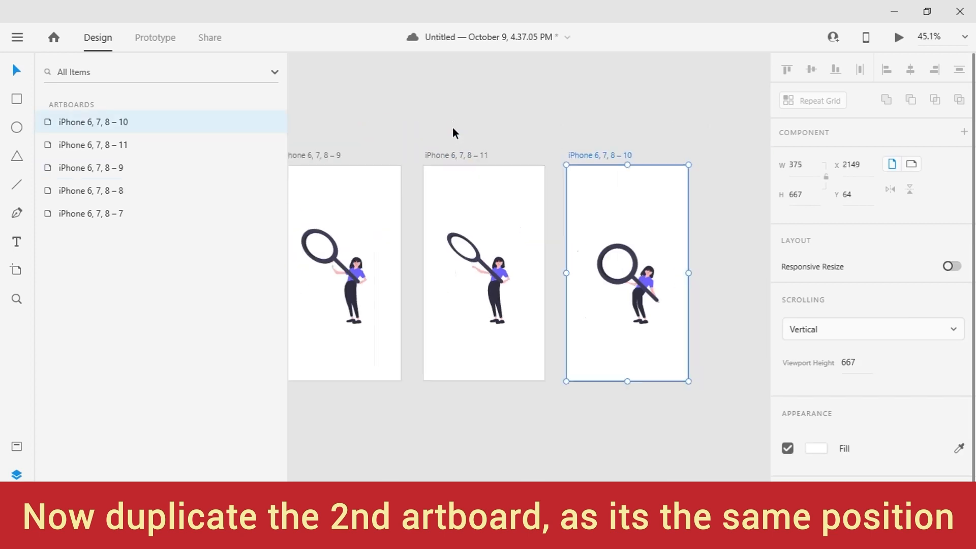
# - Flip the Circle group on the new artboard through its centre and set its height to 126.39
pyautogui.scroll(5, 547, 258)
pyautogui.click(568, 239)
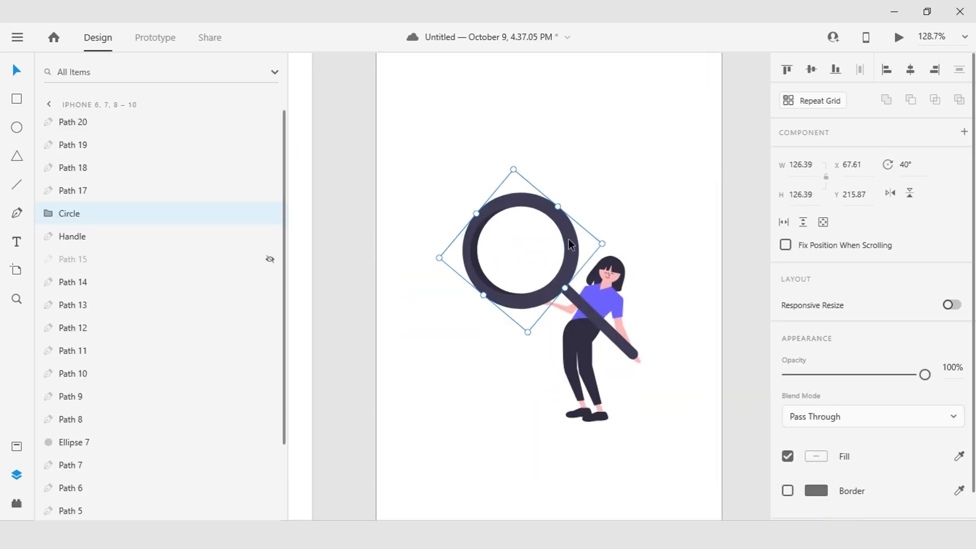
pyautogui.scroll(3, 564, 249)
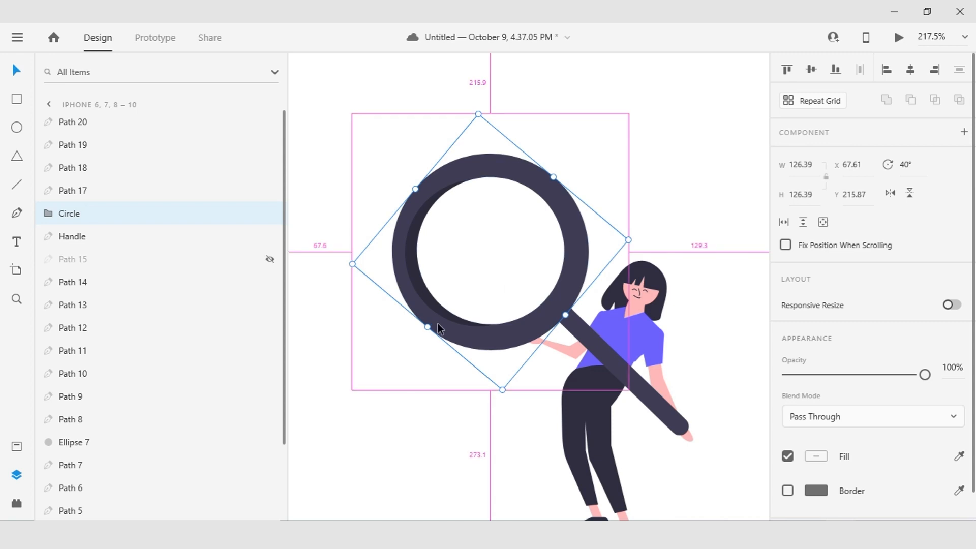
pyautogui.moveTo(426, 327); pyautogui.dragTo(571, 197)
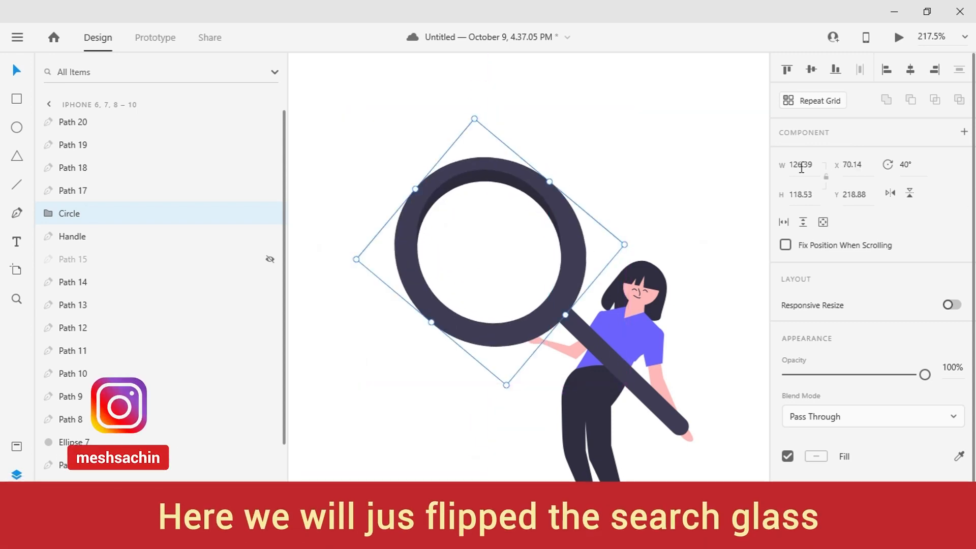
pyautogui.click(799, 188)
pyautogui.write('126.3')
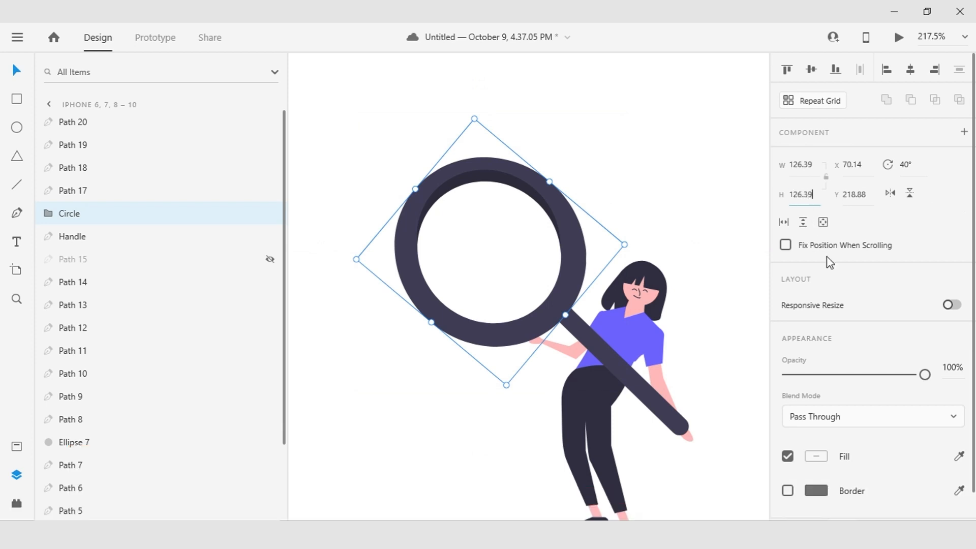
pyautogui.write('9')
pyautogui.press('Return')
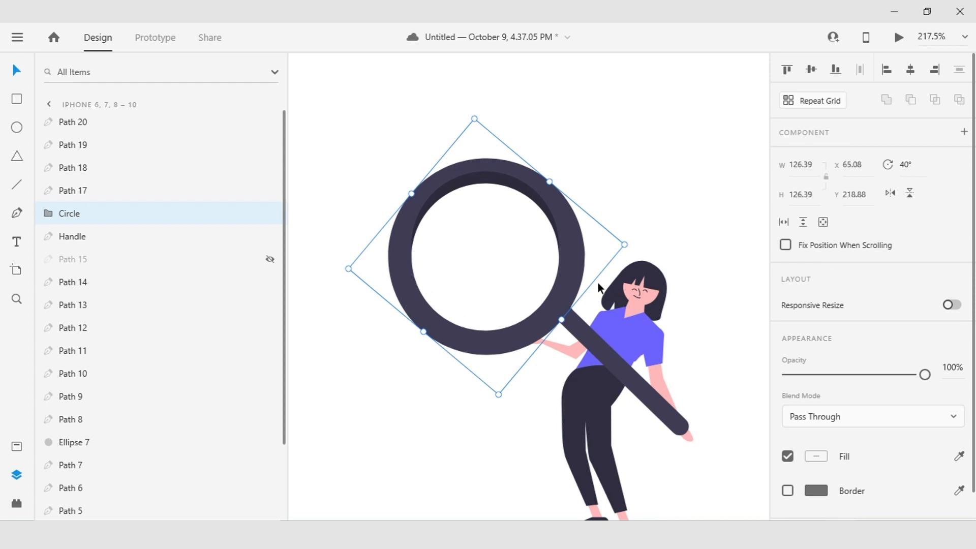
# - Nudge the flipped Circle group back against the handle, to about X 69 and Y 217
pyautogui.press('Right')
pyautogui.press('Right')
pyautogui.press('Right')
pyautogui.press('Up')
pyautogui.press('Up')
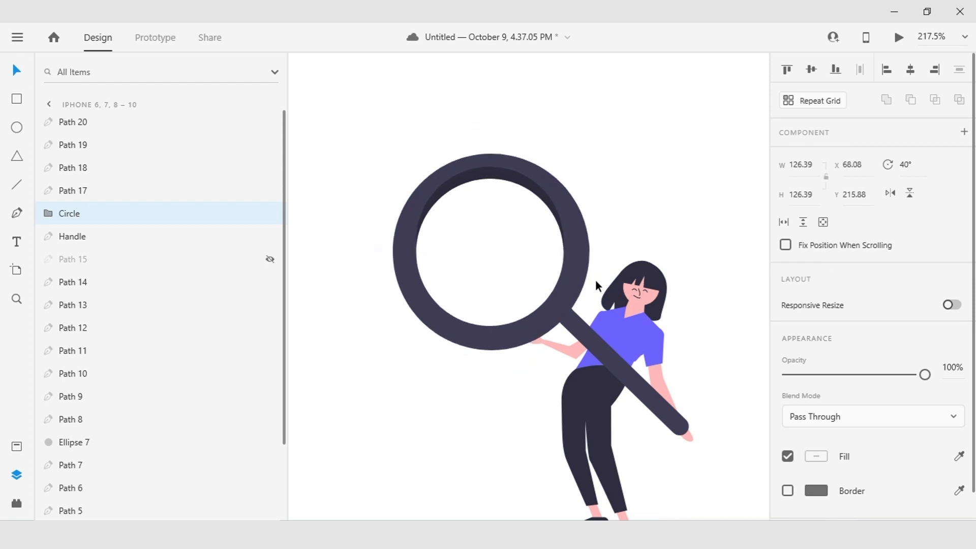
pyautogui.press('Right')
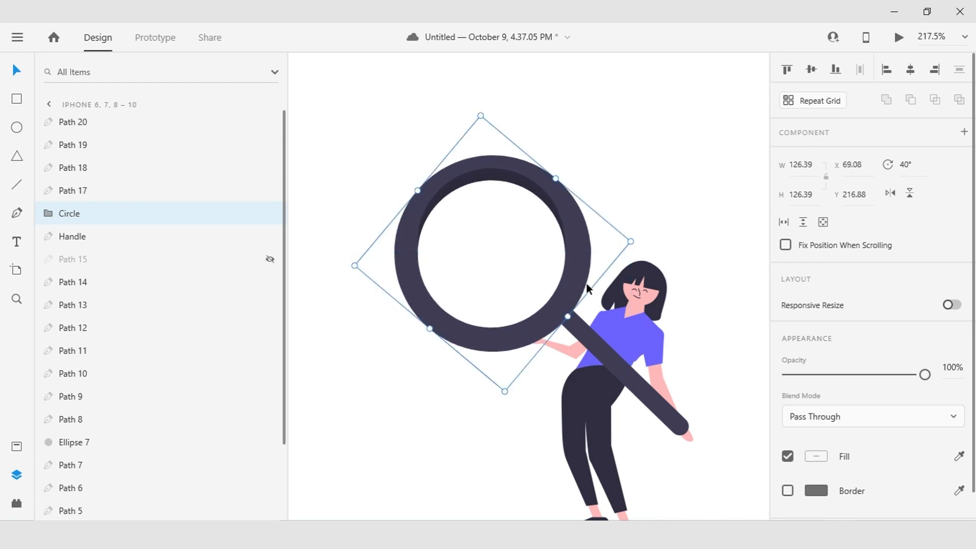
# - In Prototype mode, wire artboard iPhone 6, 7, 8 – 7 to iPhone 6, 7, 8 – 8 with a Time trigger and Auto-Animate
pyautogui.scroll(-3, 666, 208)
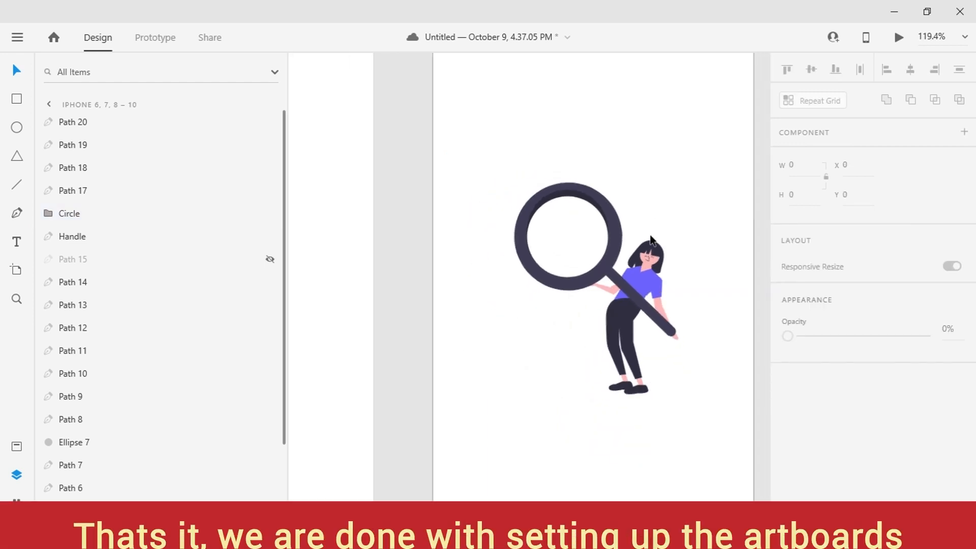
pyautogui.scroll(-5, 652, 227)
pyautogui.scroll(-3, 624, 375)
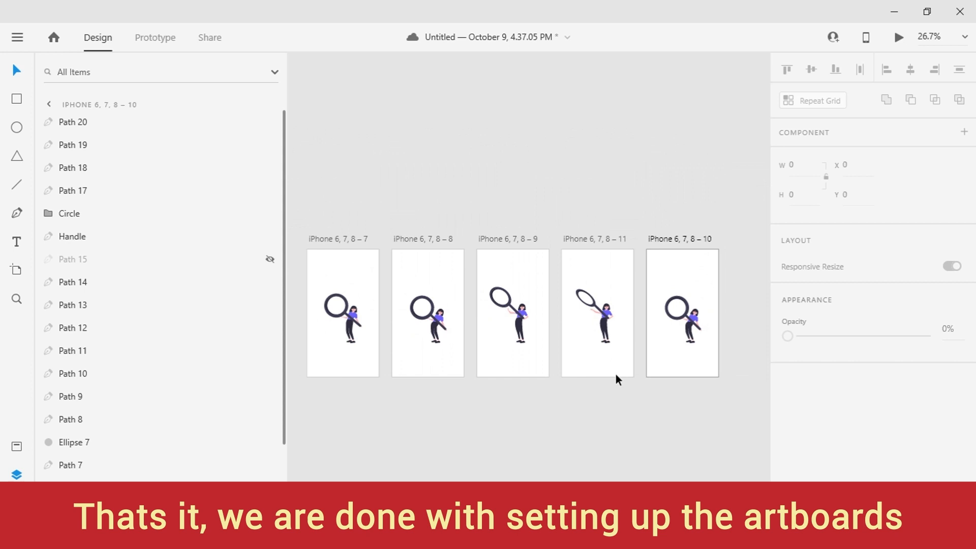
pyautogui.click(356, 239)
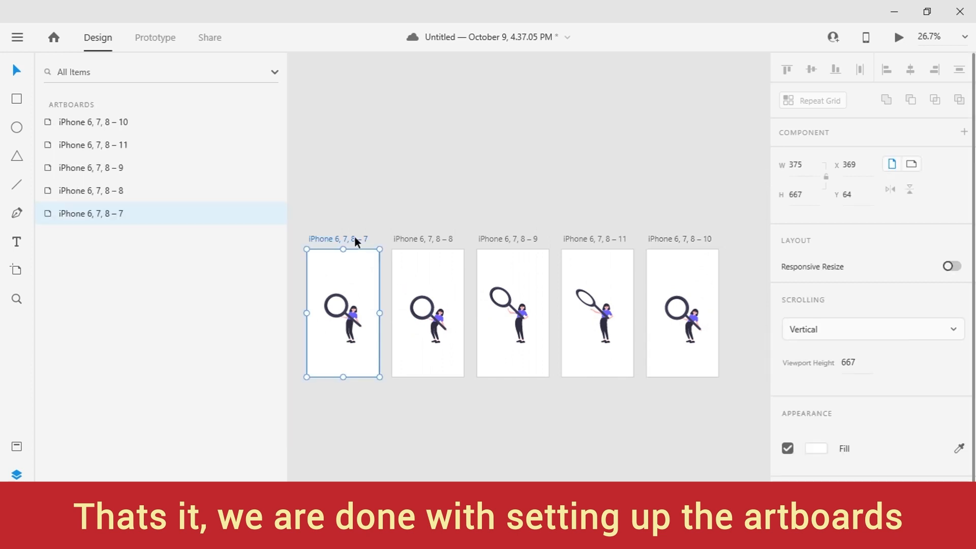
pyautogui.scroll(2, 336, 247)
pyautogui.moveTo(380, 270); pyautogui.dragTo(377, 175)
pyautogui.scroll(3, 365, 216)
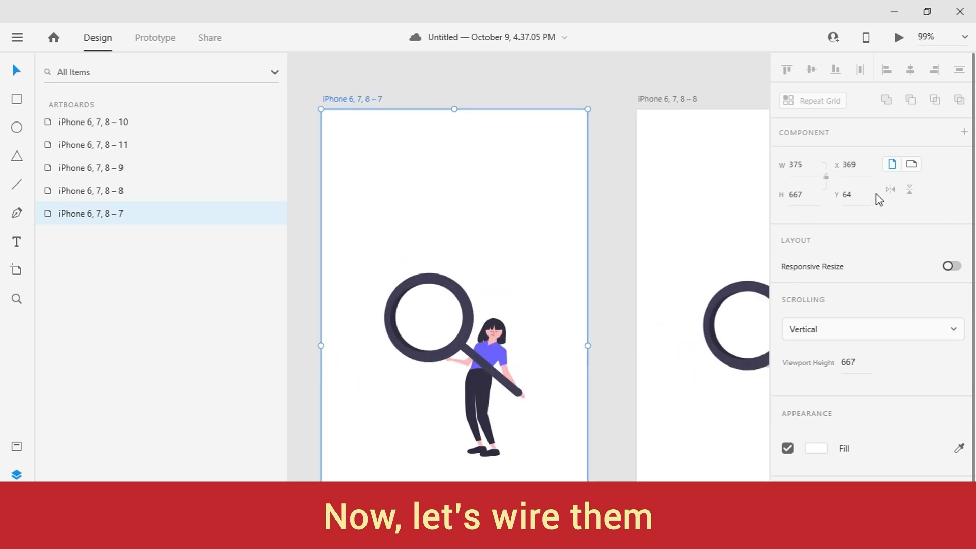
pyautogui.click(154, 37)
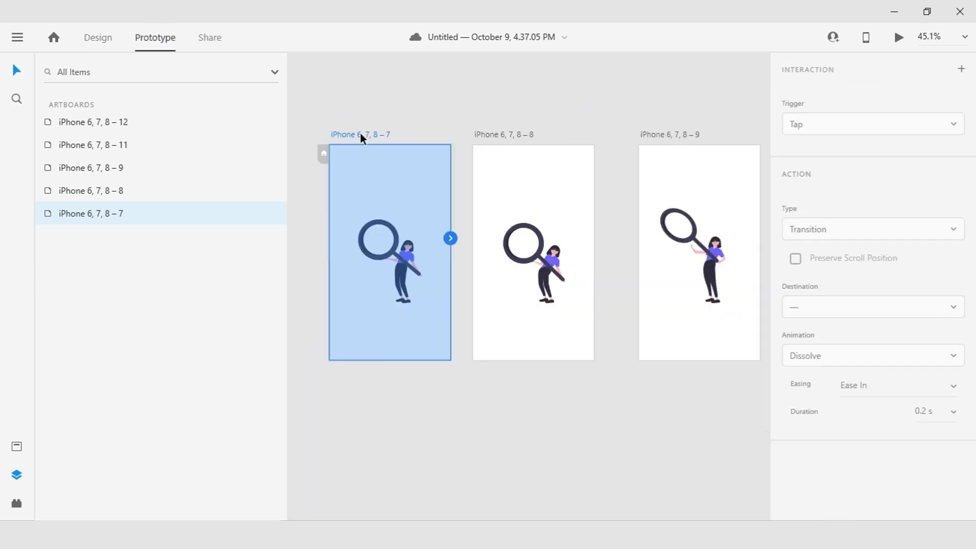
pyautogui.scroll(1, 440, 310)
pyautogui.moveTo(502, 246); pyautogui.dragTo(610, 287)
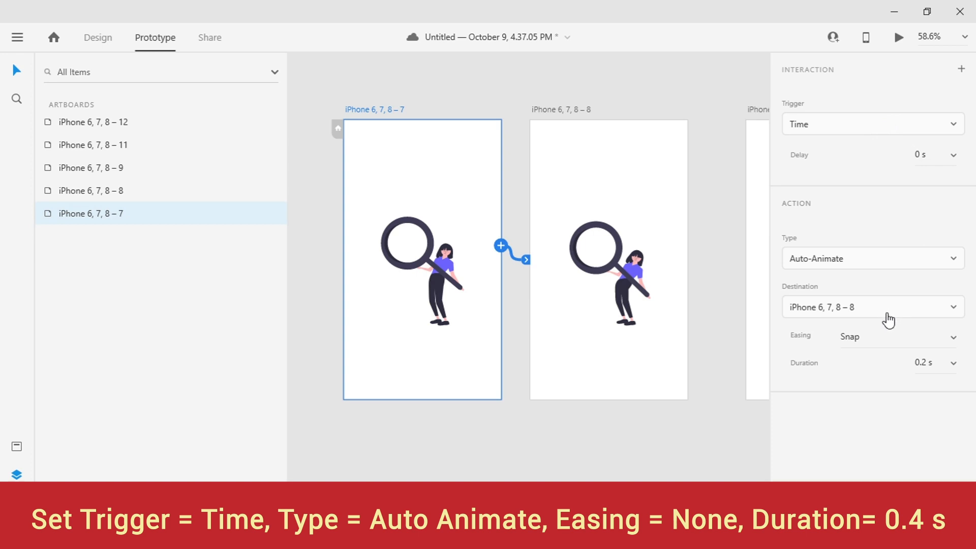
# - Set the first transition's easing to None and its duration to 0.4 s
pyautogui.click(953, 349)
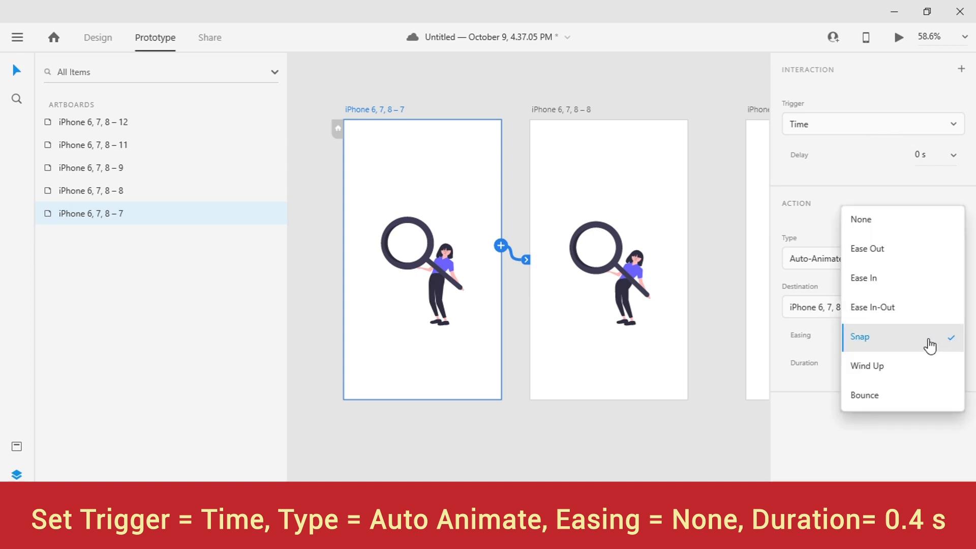
pyautogui.click(891, 222)
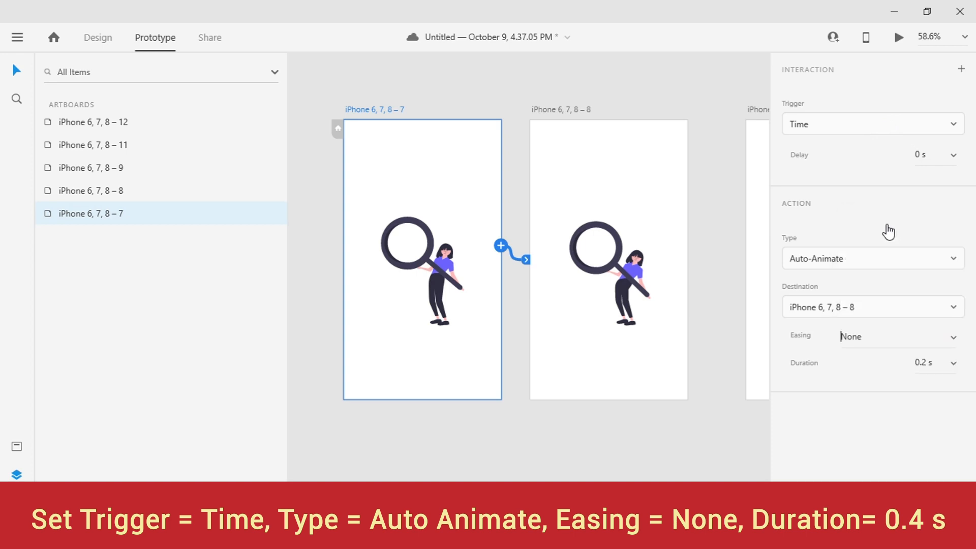
pyautogui.click(954, 366)
pyautogui.click(931, 394)
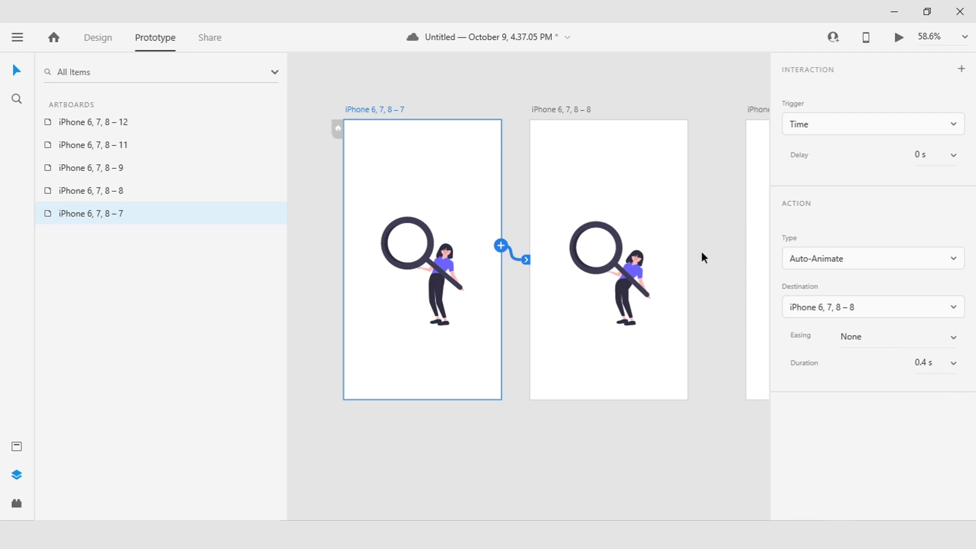
# - Wire iPhone 6, 7, 8 – 8 to iPhone 6, 7, 8 – 9 with the same interaction but a 0.2 s duration
pyautogui.click(575, 111)
pyautogui.moveTo(694, 299); pyautogui.dragTo(527, 301)
pyautogui.moveTo(506, 242); pyautogui.dragTo(666, 290)
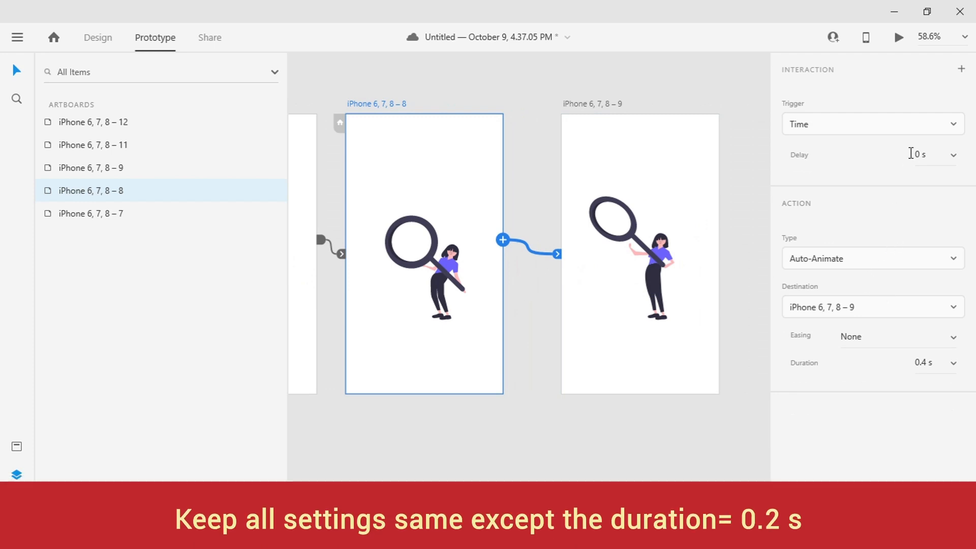
pyautogui.click(960, 375)
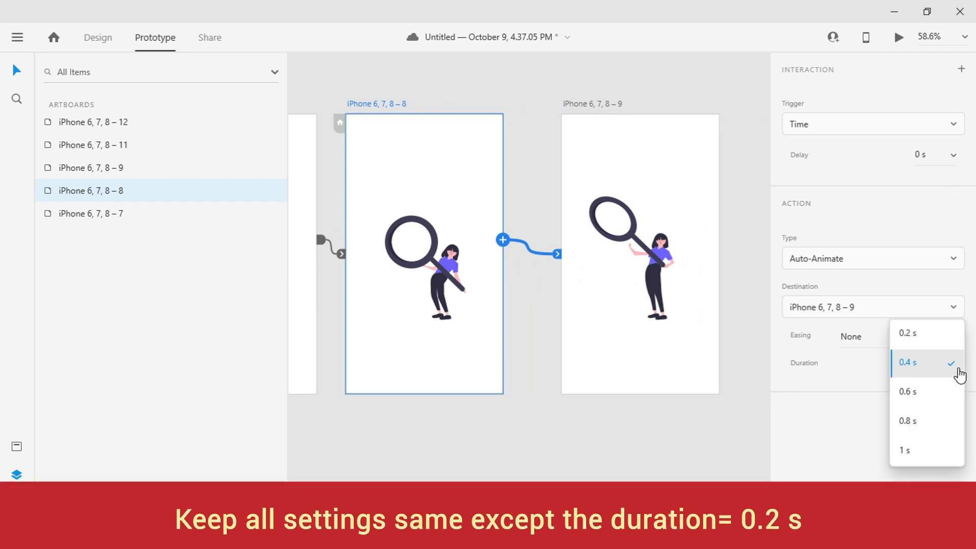
pyautogui.click(922, 332)
# - Wire iPhone 6, 7, 8 – 9 to – 11, and – 11 to – 12, with timed 0.2 s Auto-Animate transitions
pyautogui.click(611, 102)
pyautogui.hscroll(5, 584, 203)
pyautogui.moveTo(538, 237); pyautogui.dragTo(655, 313)
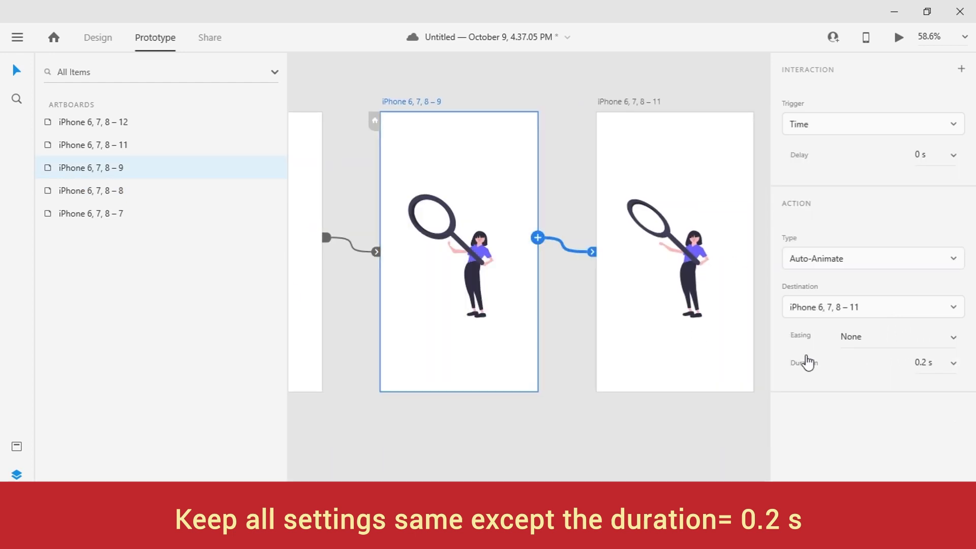
pyautogui.hscroll(5, 669, 438)
pyautogui.click(337, 150)
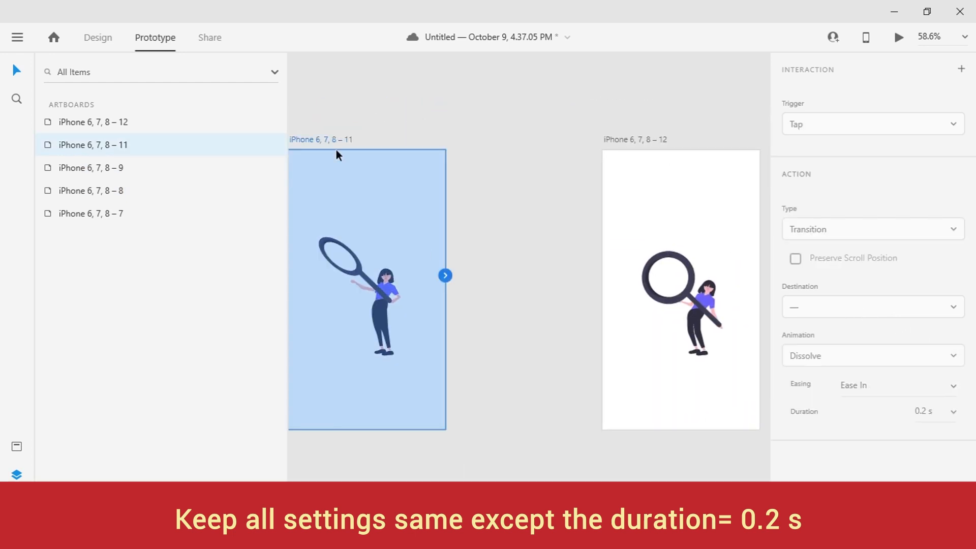
pyautogui.moveTo(444, 277); pyautogui.dragTo(649, 354)
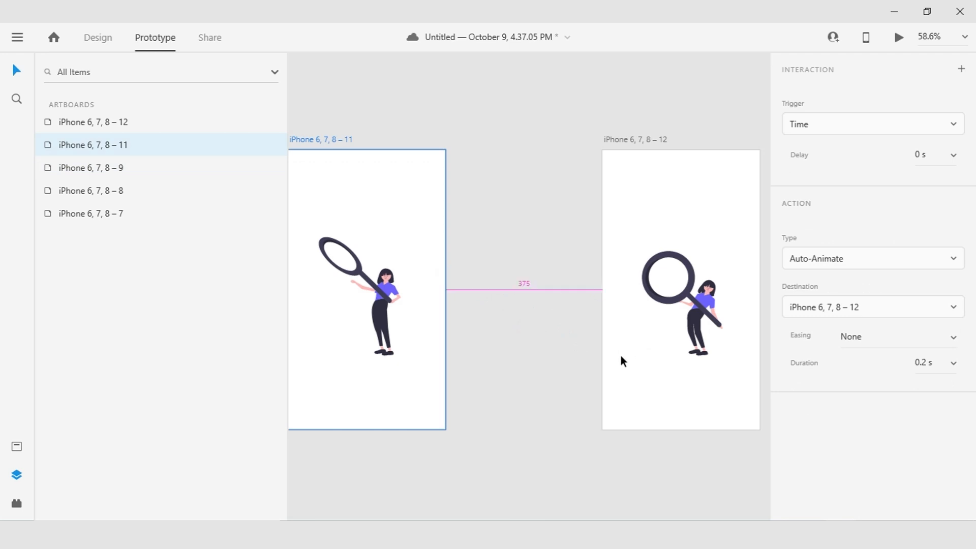
# - Wire the last artboard, iPhone 6, 7, 8 – 12, back to iPhone 6, 7, 8 – 7 with a 0.4 s duration
pyautogui.scroll(-4, 613, 359)
pyautogui.click(632, 255)
pyautogui.hscroll(-3, 681, 362)
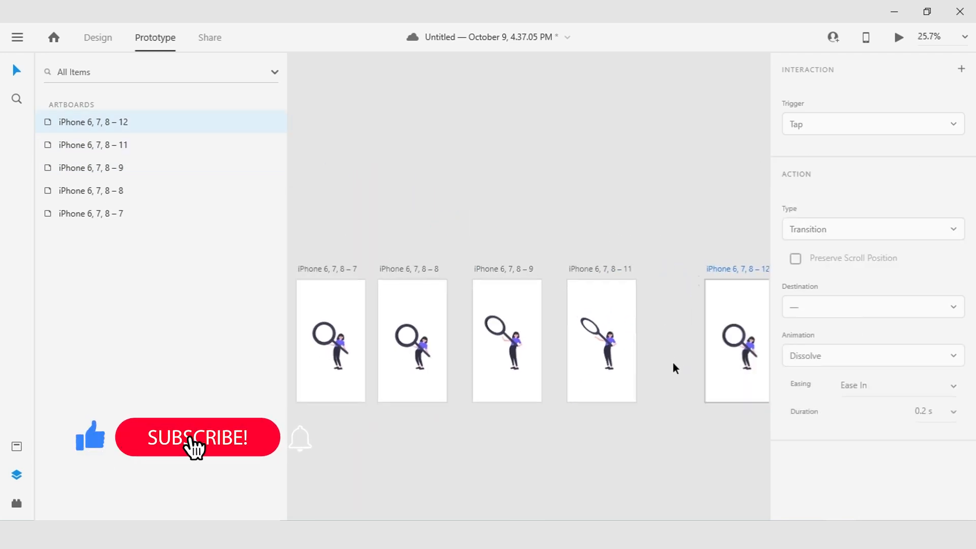
pyautogui.scroll(-3, 673, 365)
pyautogui.moveTo(736, 334); pyautogui.dragTo(475, 369)
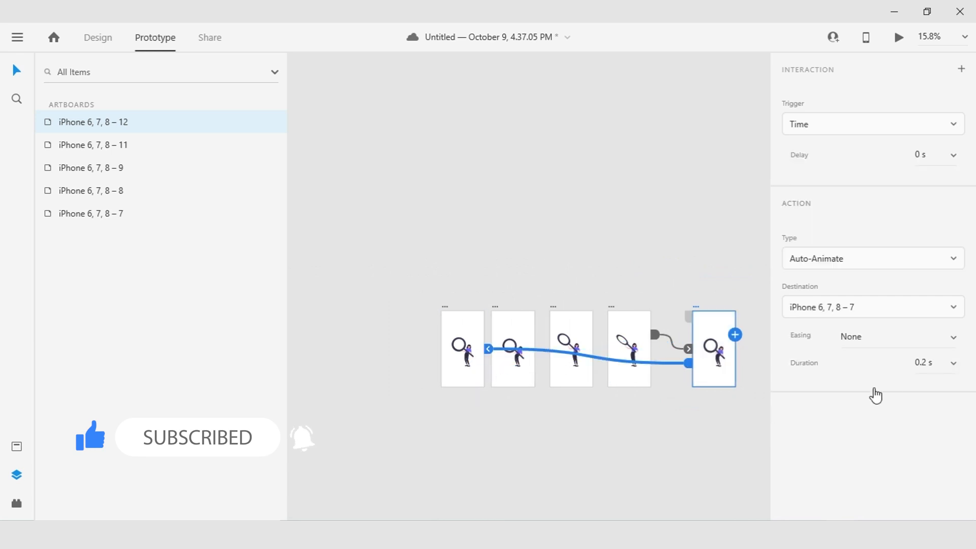
pyautogui.click(945, 364)
pyautogui.click(913, 395)
pyautogui.click(685, 410)
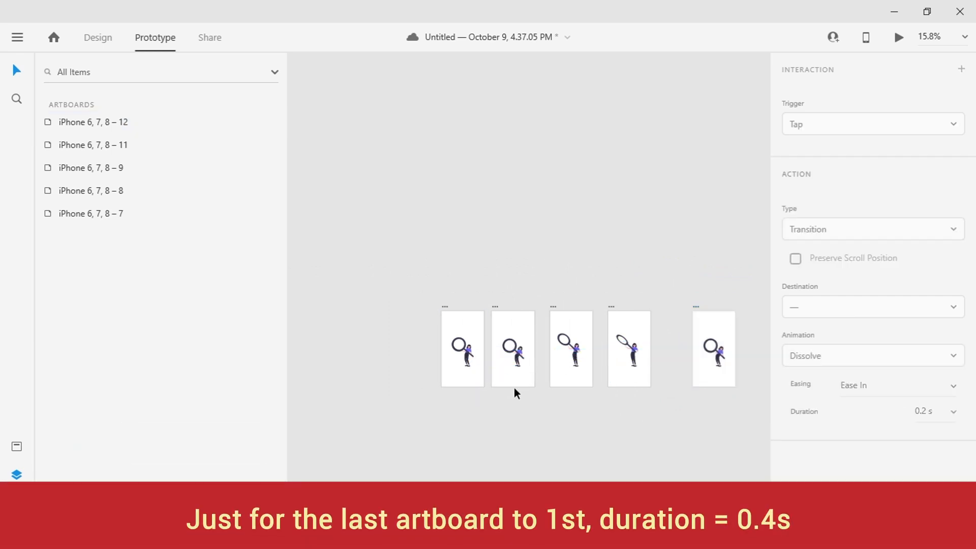
# - Preview the looping prototype starting from artboard iPhone 6, 7, 8 – 7
pyautogui.scroll(4, 438, 363)
pyautogui.click(479, 206)
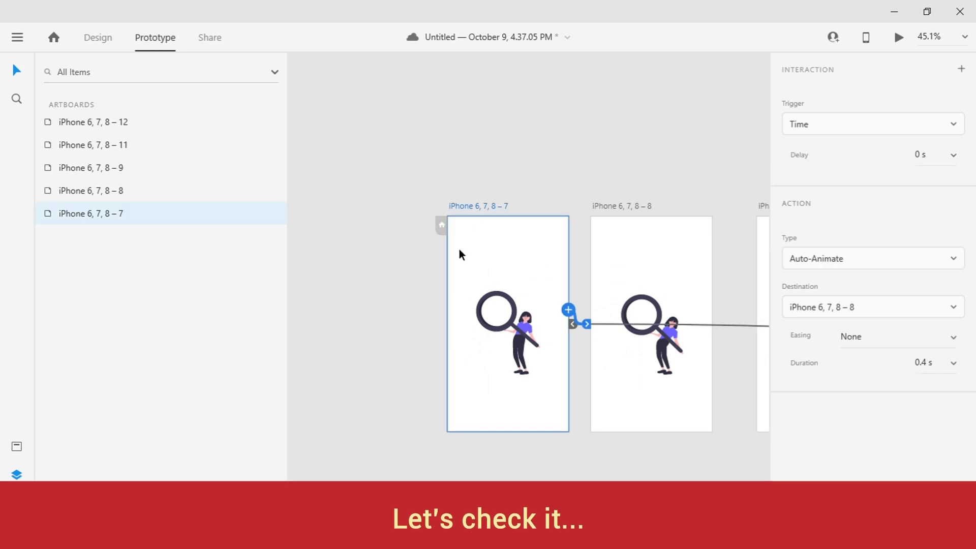
pyautogui.click(892, 41)
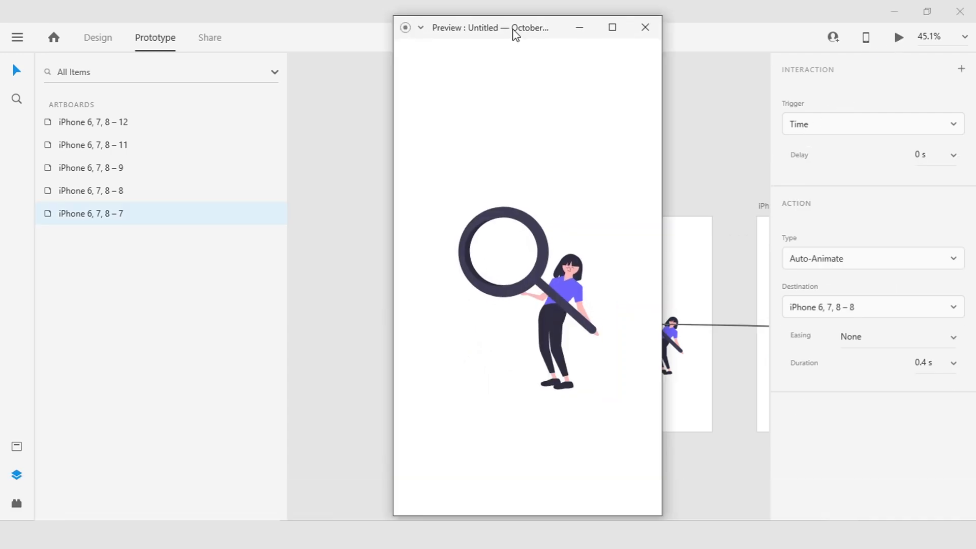